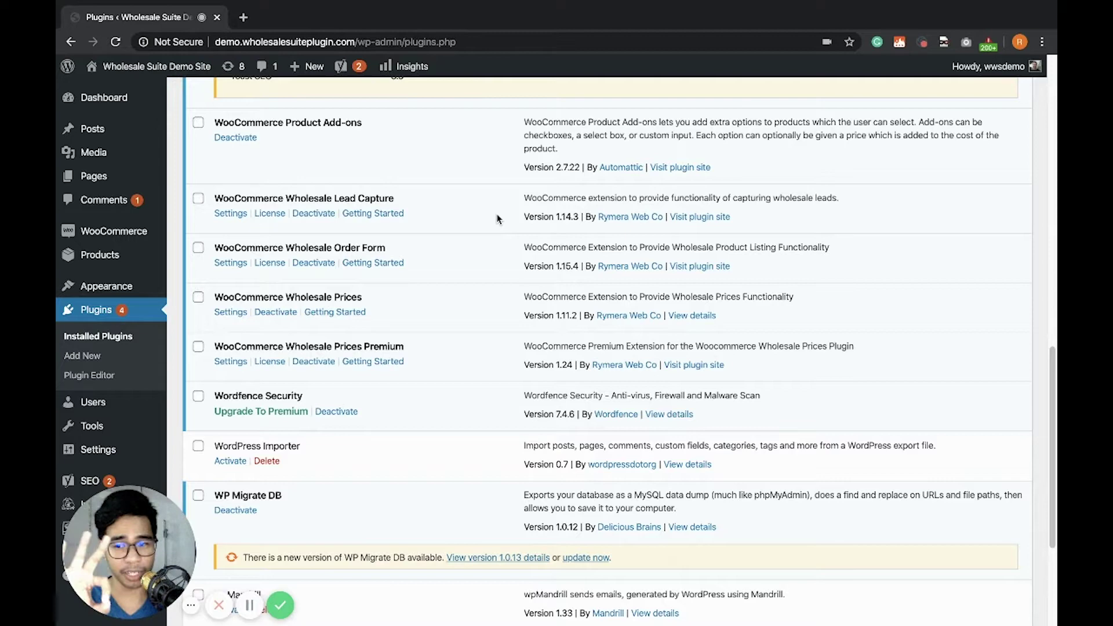
- Go to the Pages list and look through the wholesale pages
left_click(134, 175)
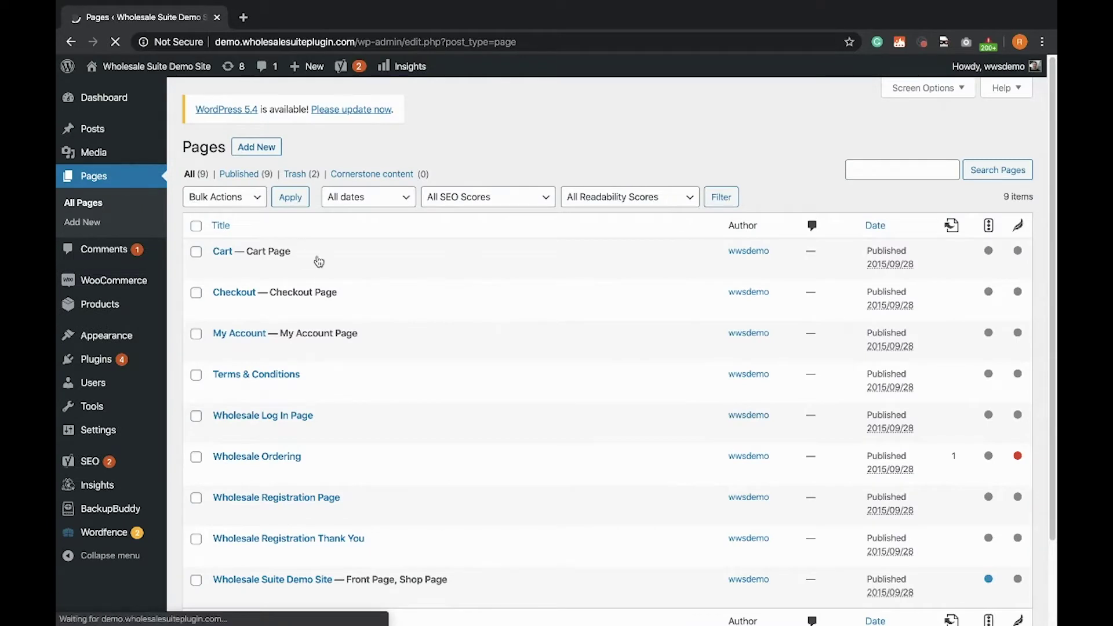
scroll(318, 261, "down", 3)
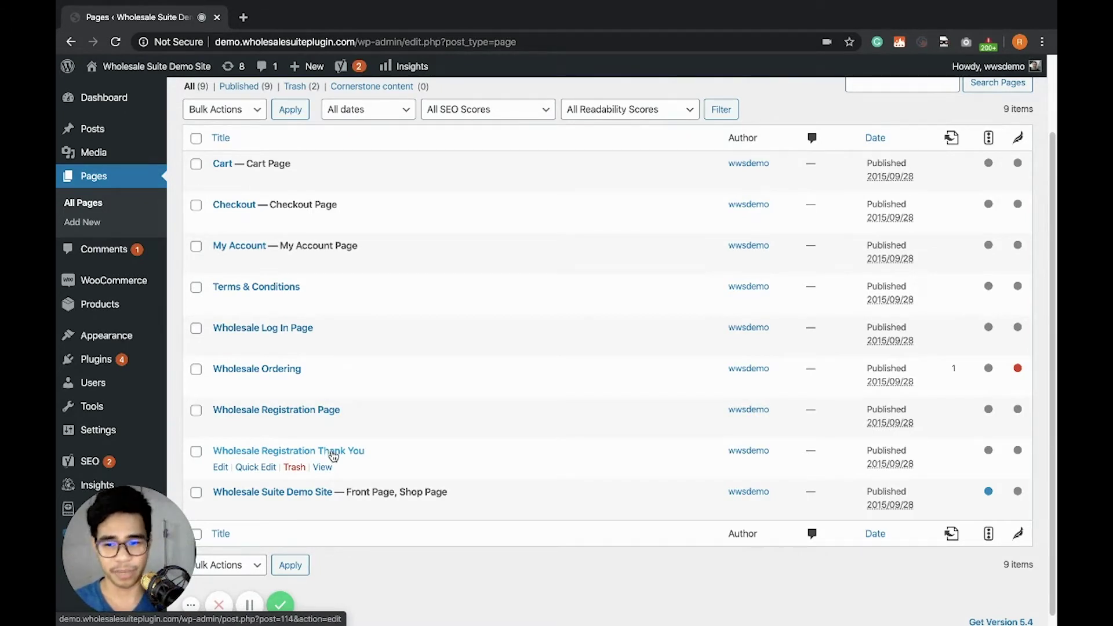
scroll(334, 456, "up", 1)
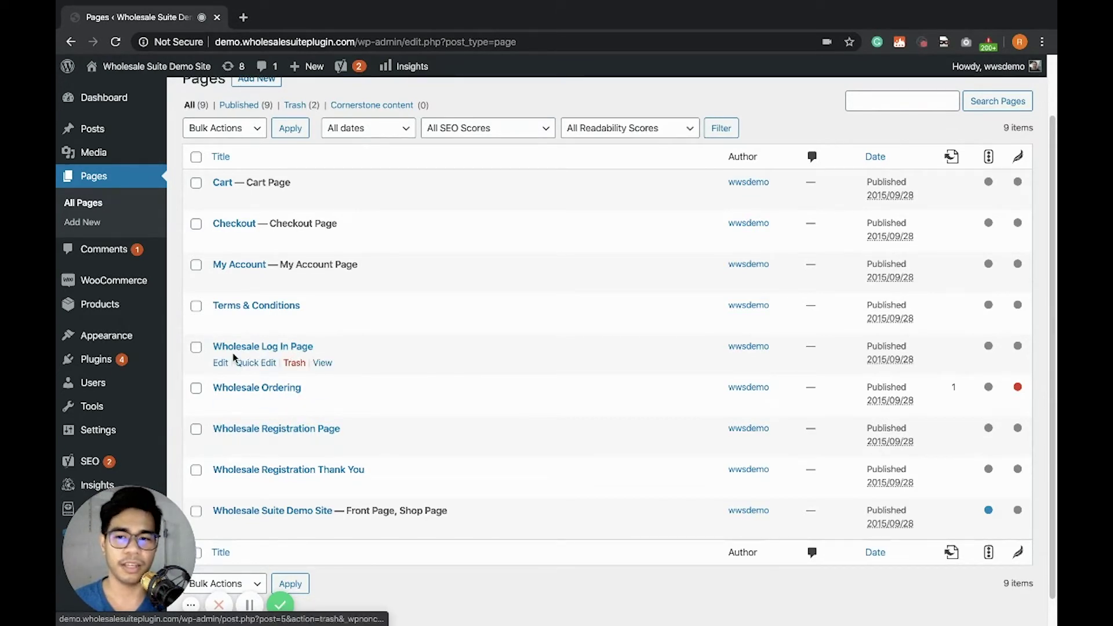
- Open the Wholesale Log In, Registration and Registration Thank You page editors in new tabs
right_click(221, 365)
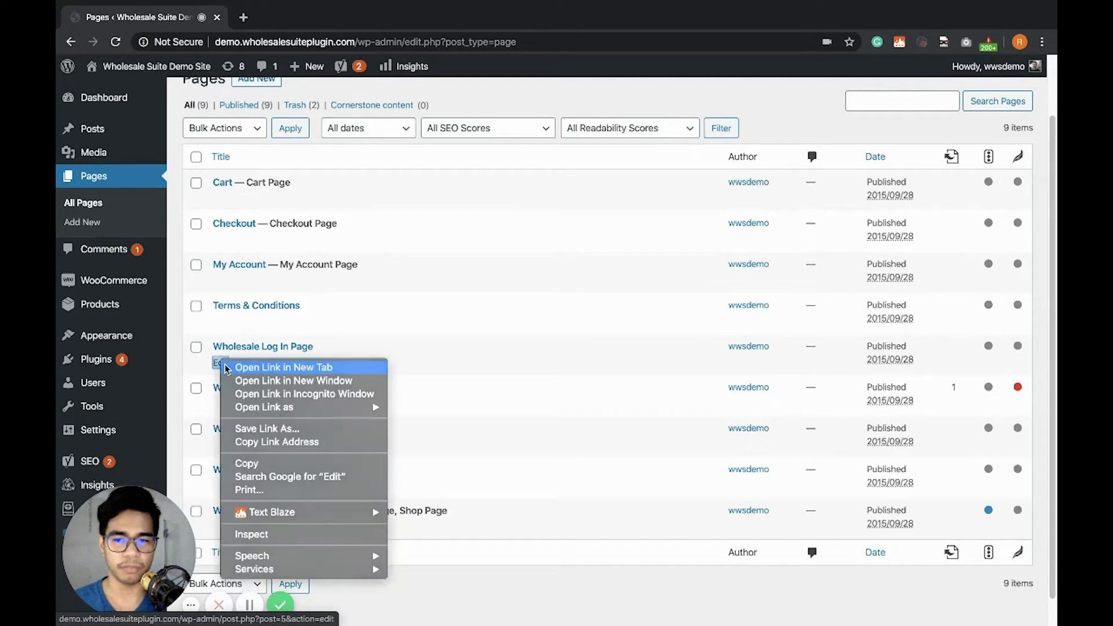
left_click(225, 369)
right_click(221, 452)
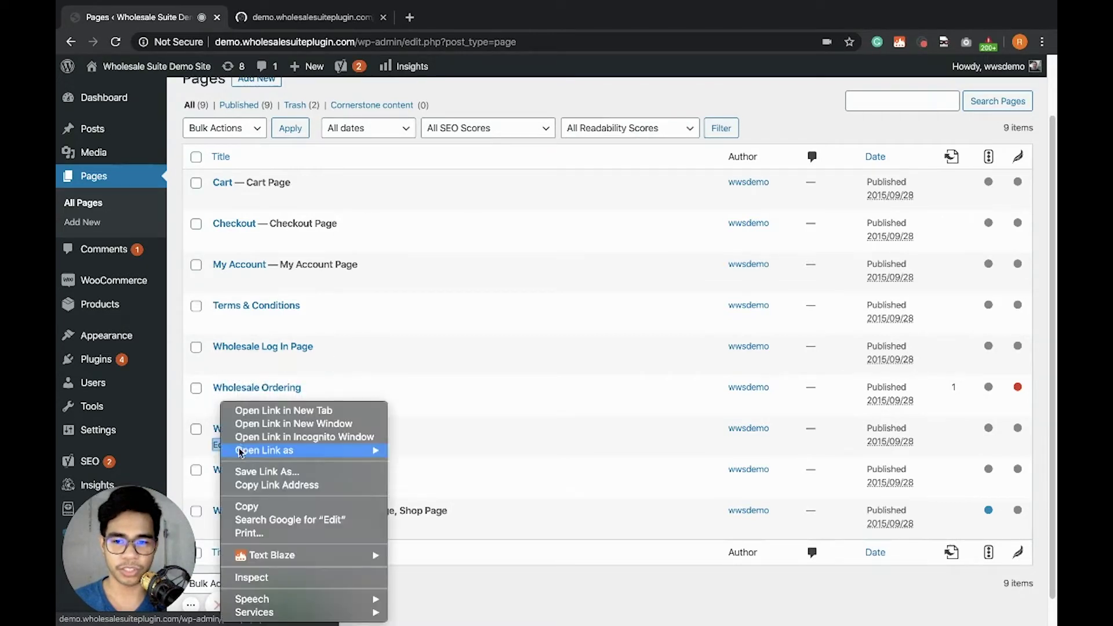
left_click(250, 412)
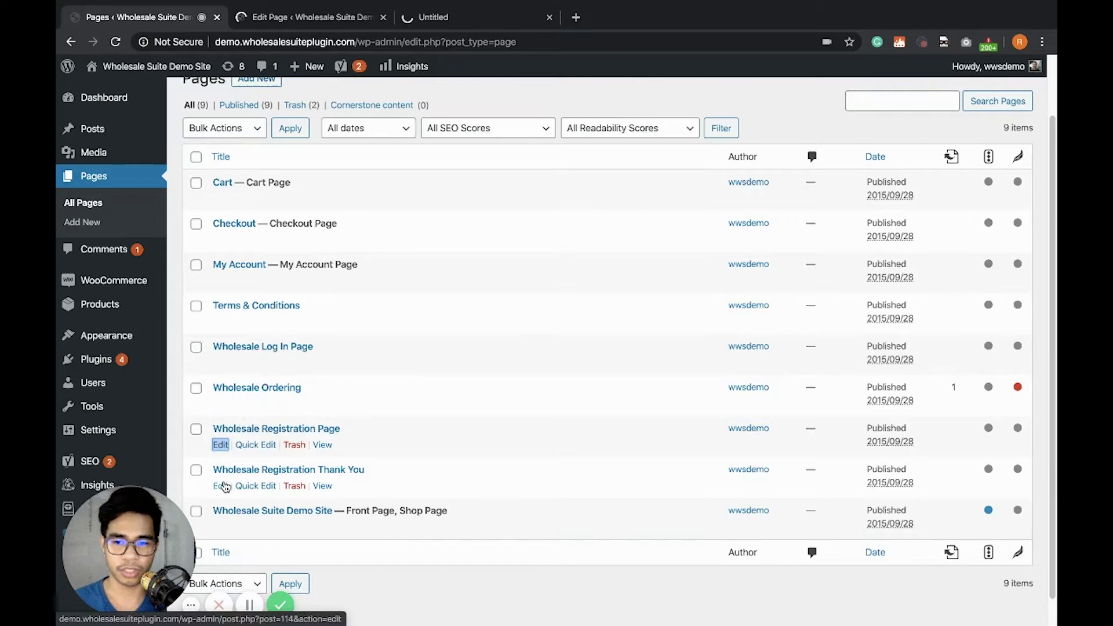
right_click(223, 485)
left_click(322, 412)
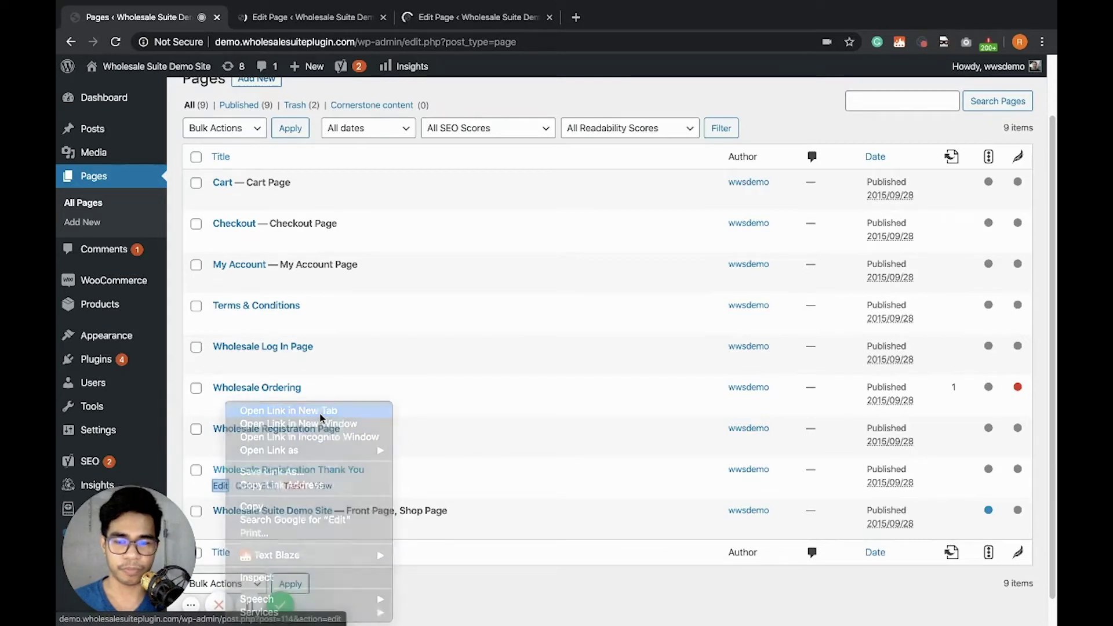
- Check the [wwlc_login_form] shortcode, close the Log In editor, and view the registration form shortcode
key("ctrl+Tab")
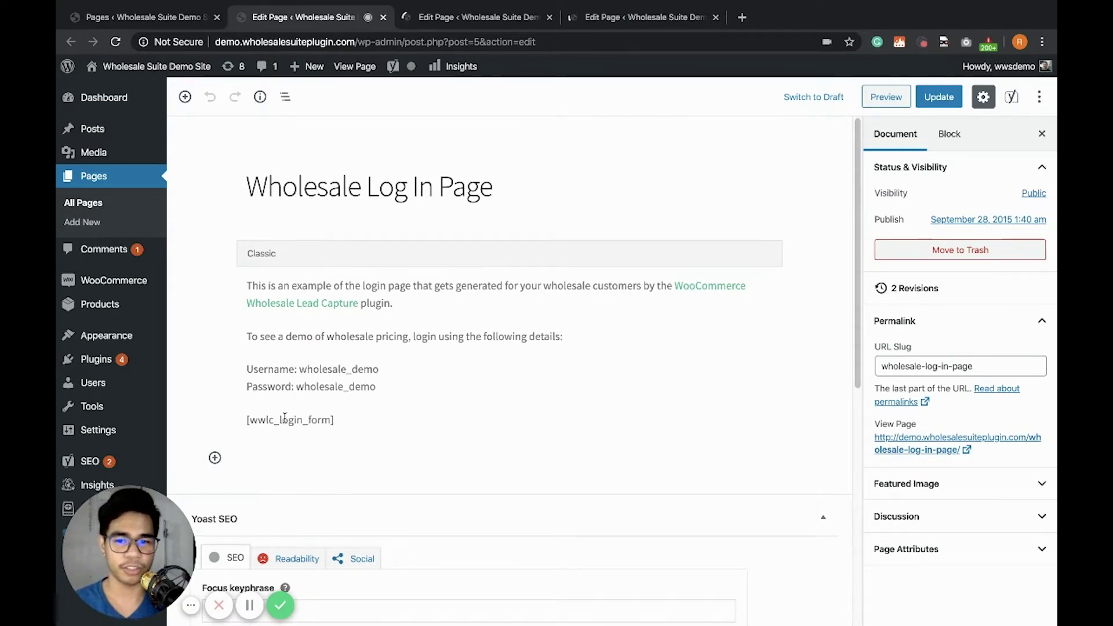
left_click(338, 421)
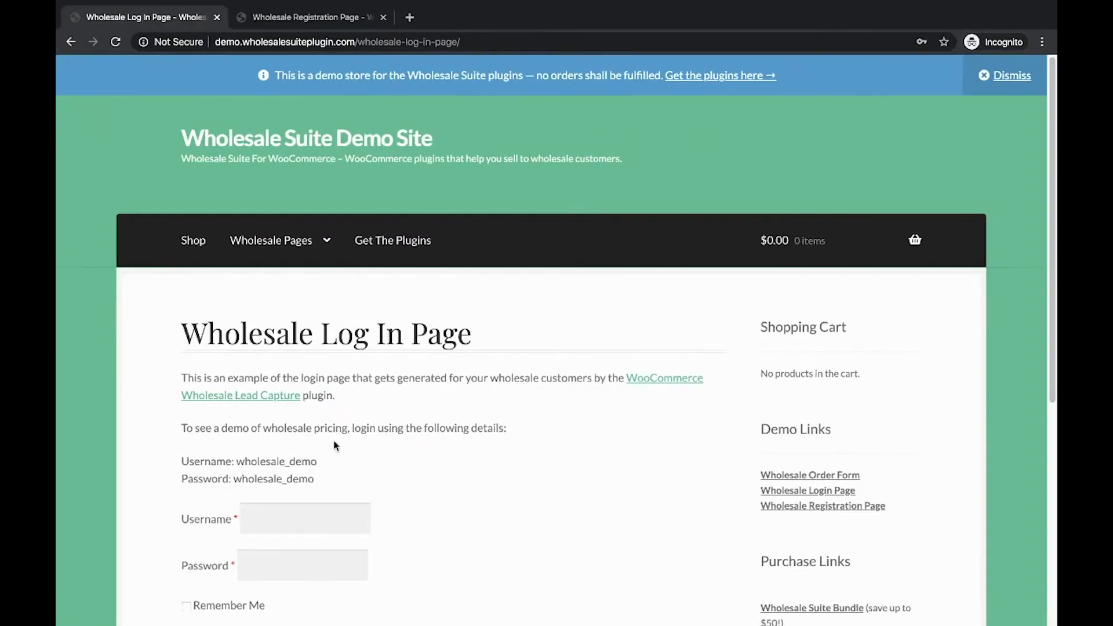
scroll(335, 445, "down", 4)
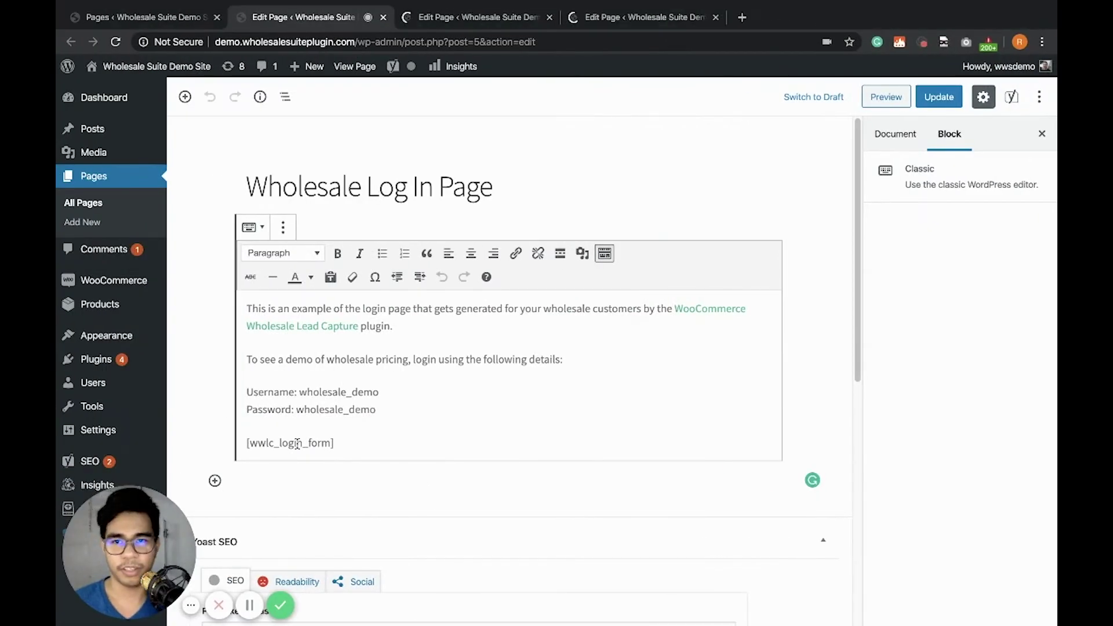
left_click(383, 18)
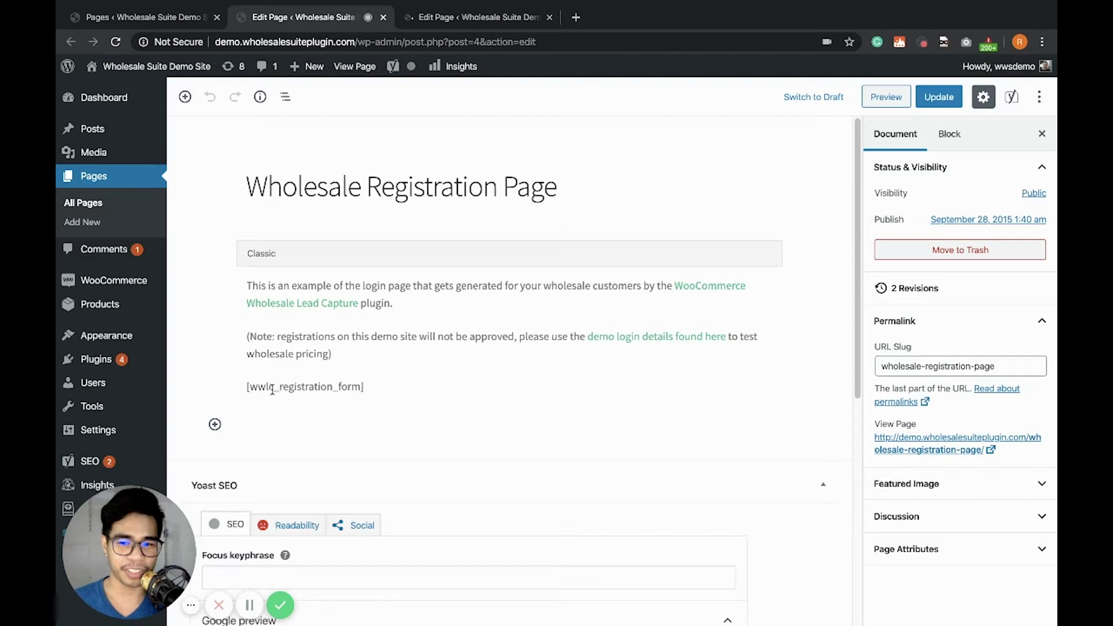
left_click(368, 389)
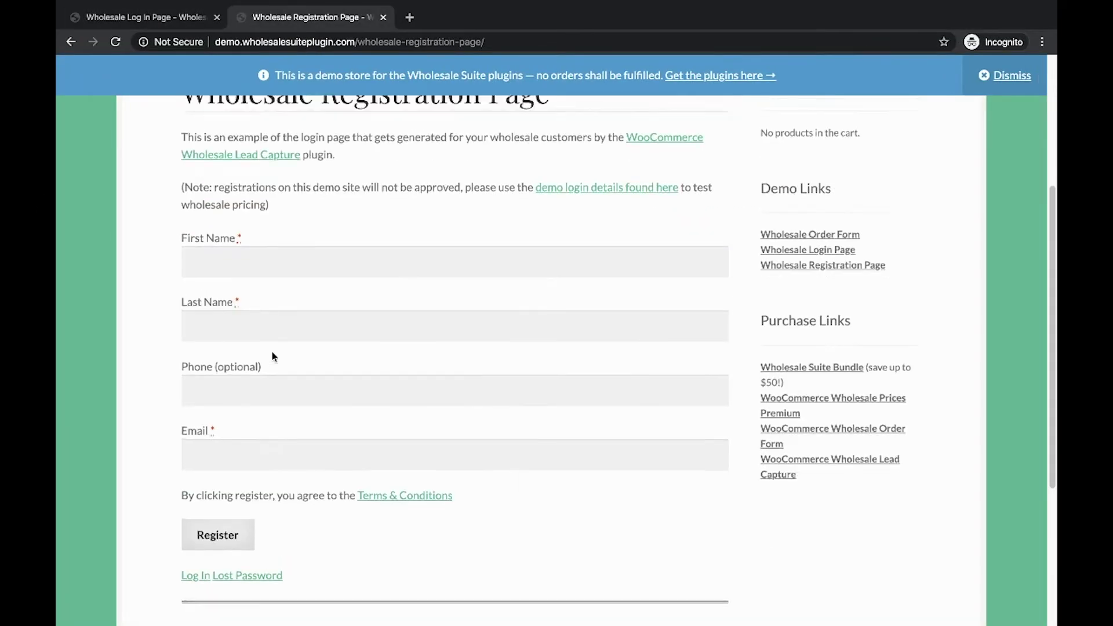
scroll(274, 356, "up", 2)
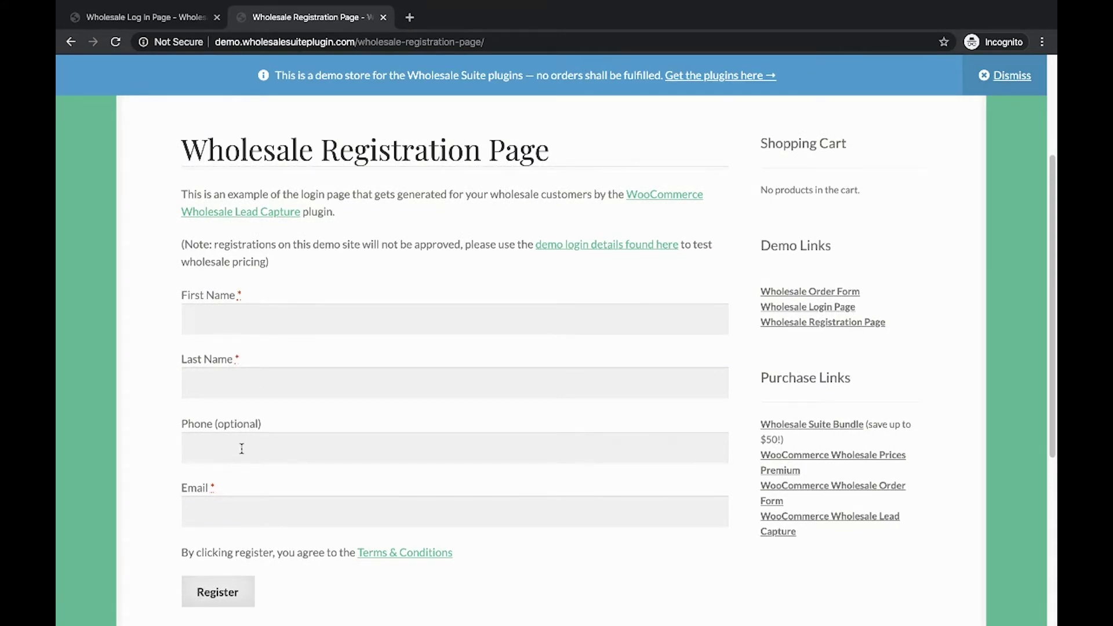
scroll(241, 447, "down", 1)
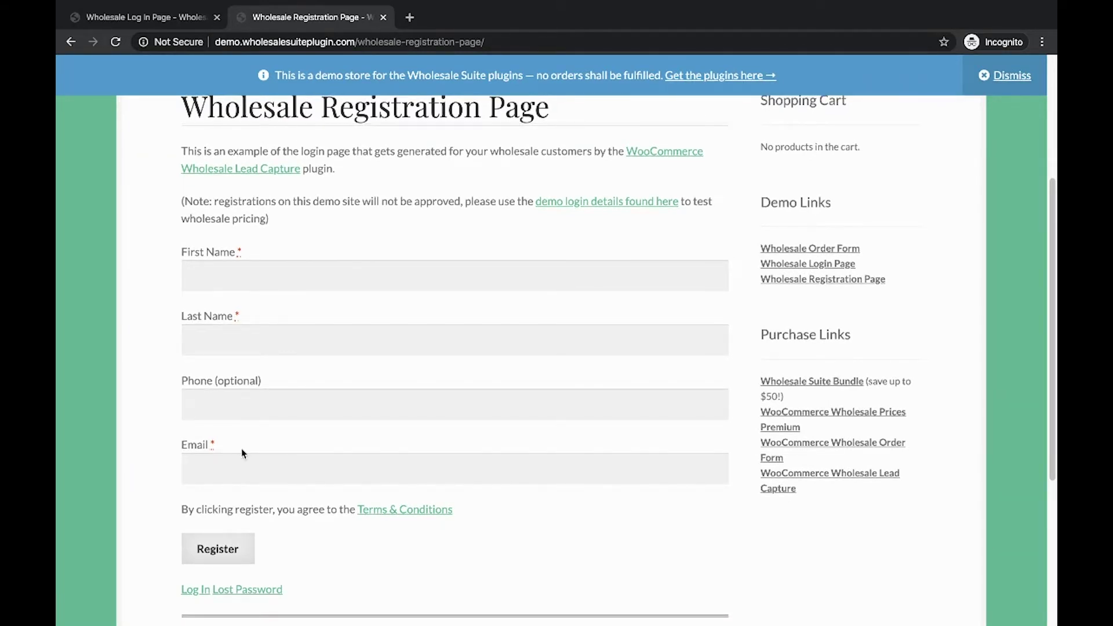
key("ctrl+Left")
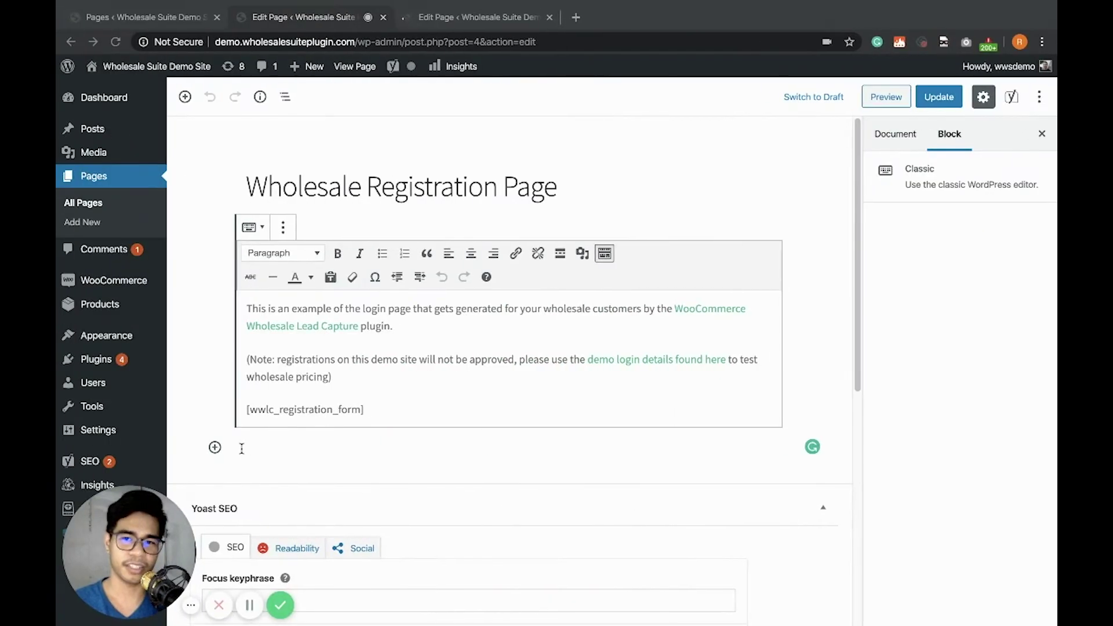
- Close the Wholesale Registration Page editor, leaving the Thank You page editor open
left_click(384, 18)
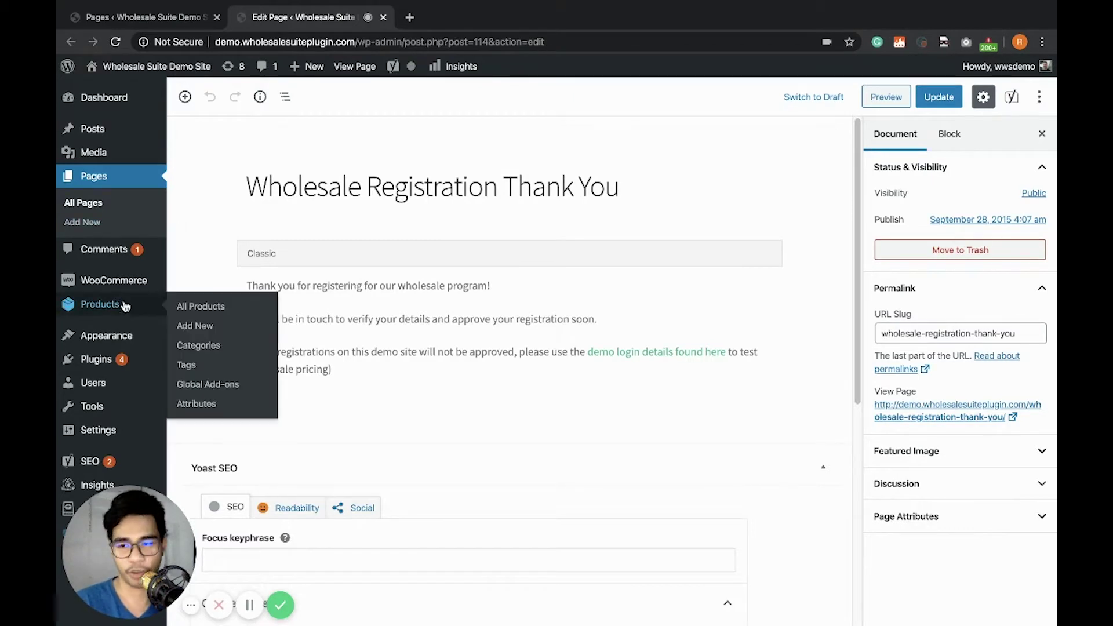
mouse_move(130, 289)
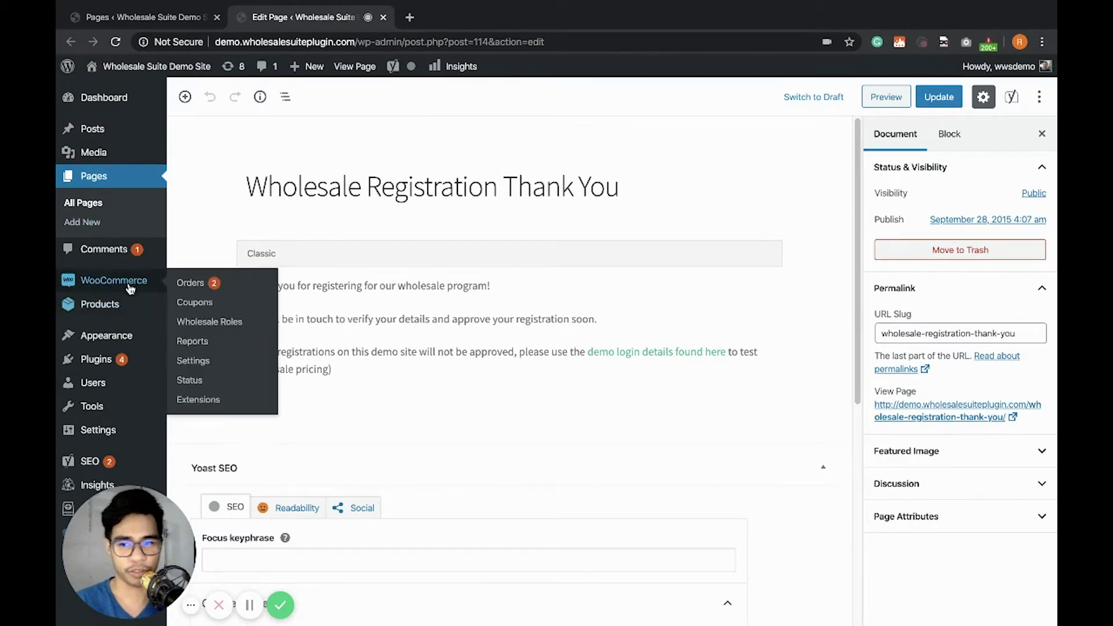
- Open WooCommerce Settings on the Wholesale Lead tab and review the login, registration and redirect page links
left_click(198, 363)
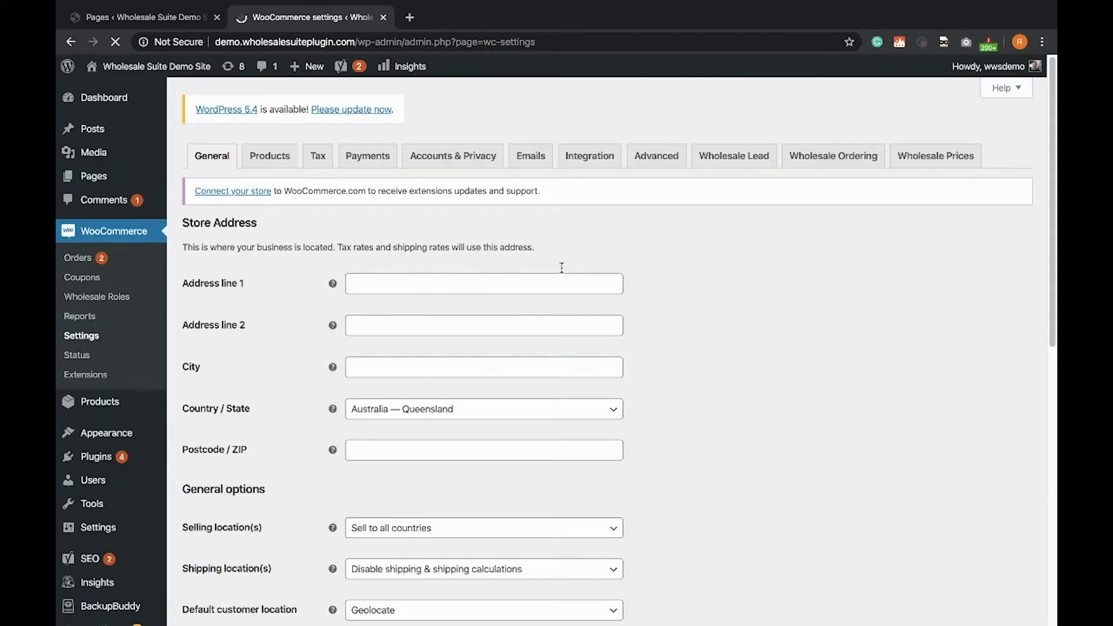
left_click(736, 160)
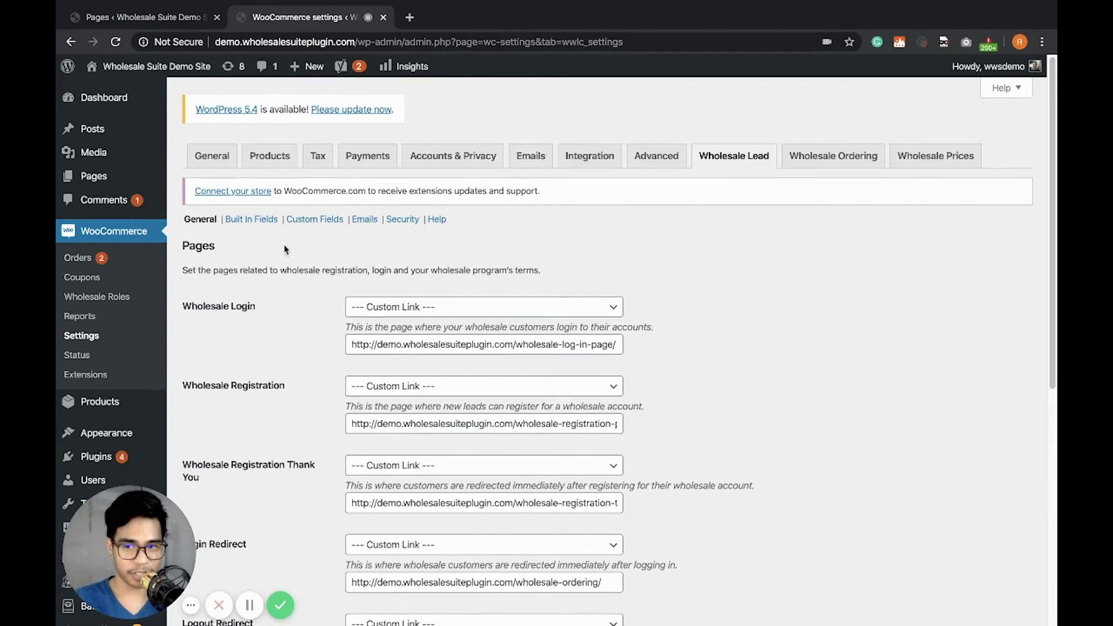
scroll(284, 249, "down", 2)
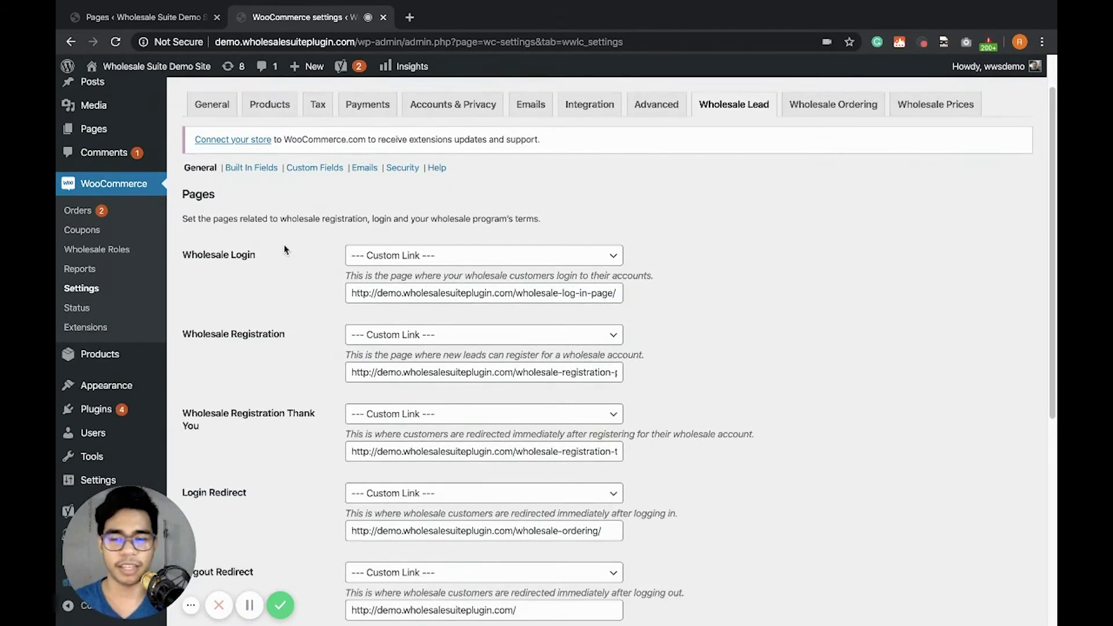
scroll(284, 250, "down", 6)
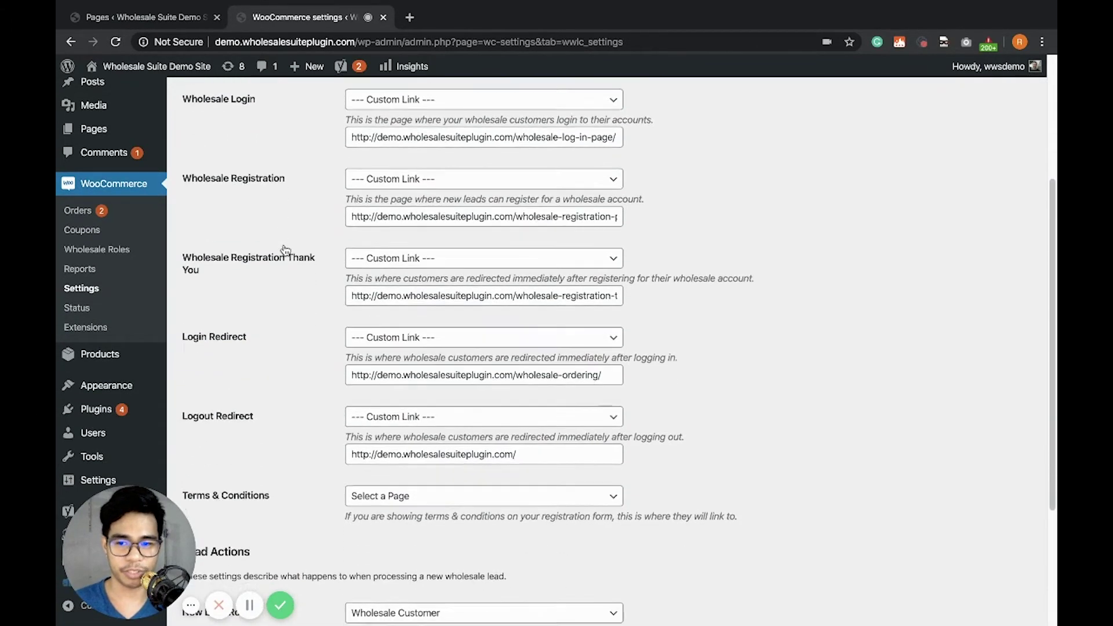
scroll(284, 249, "up", 3)
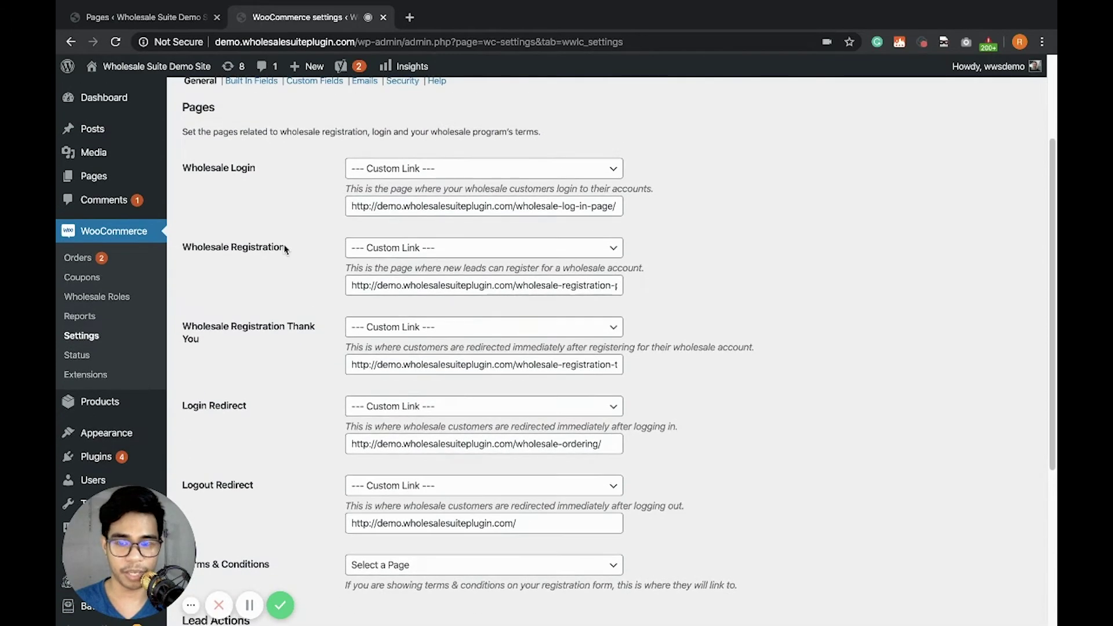
scroll(284, 249, "down", 10)
scroll(285, 251, "up", 7)
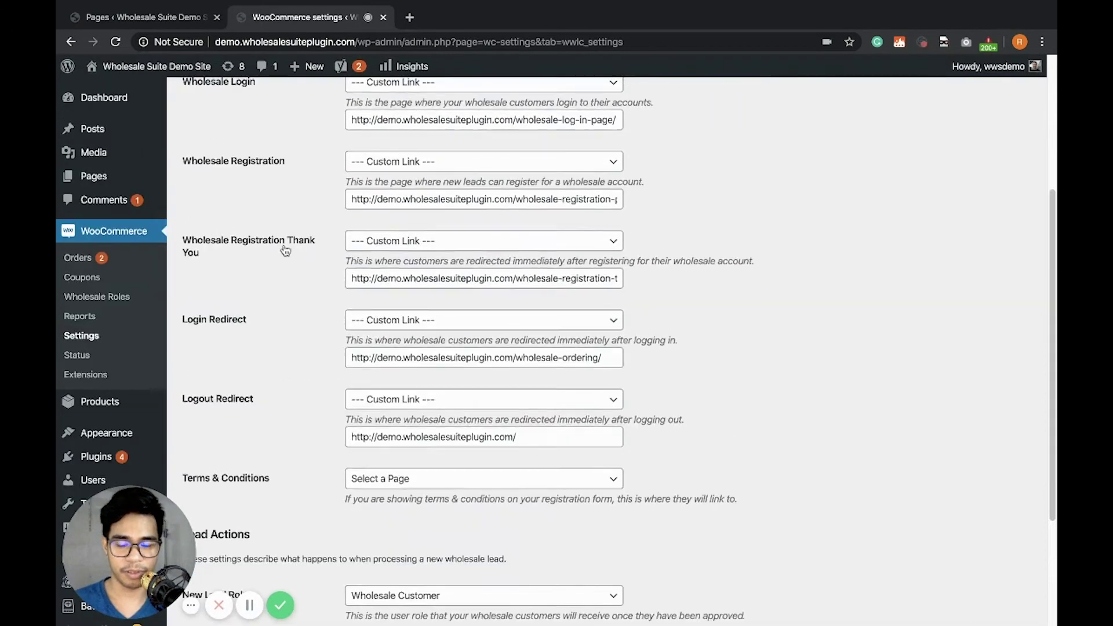
scroll(286, 251, "up", 5)
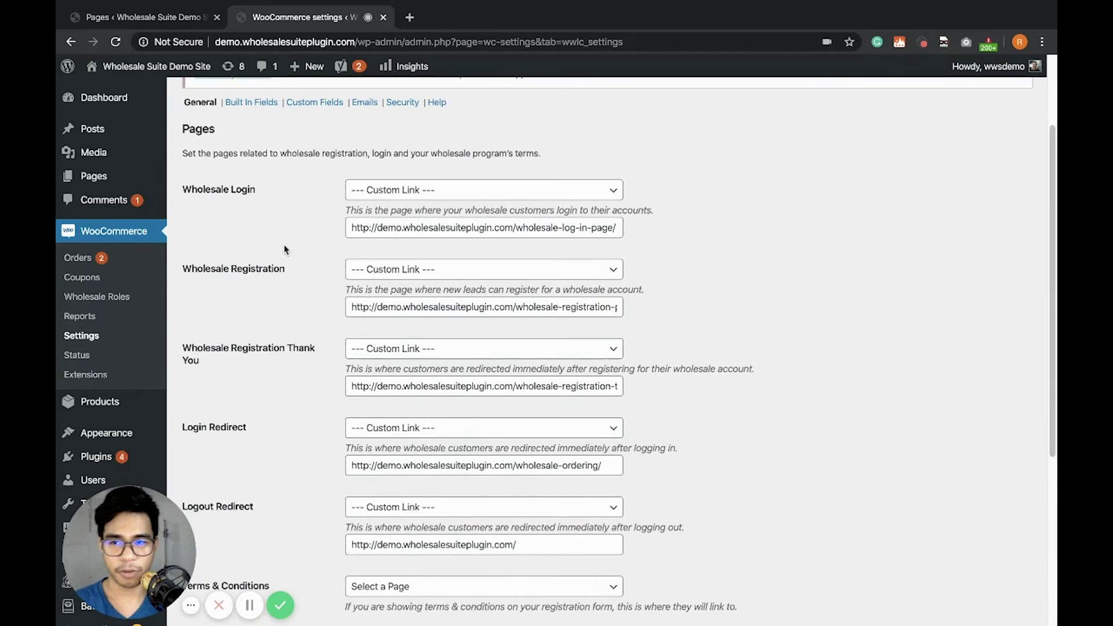
scroll(284, 249, "down", 1)
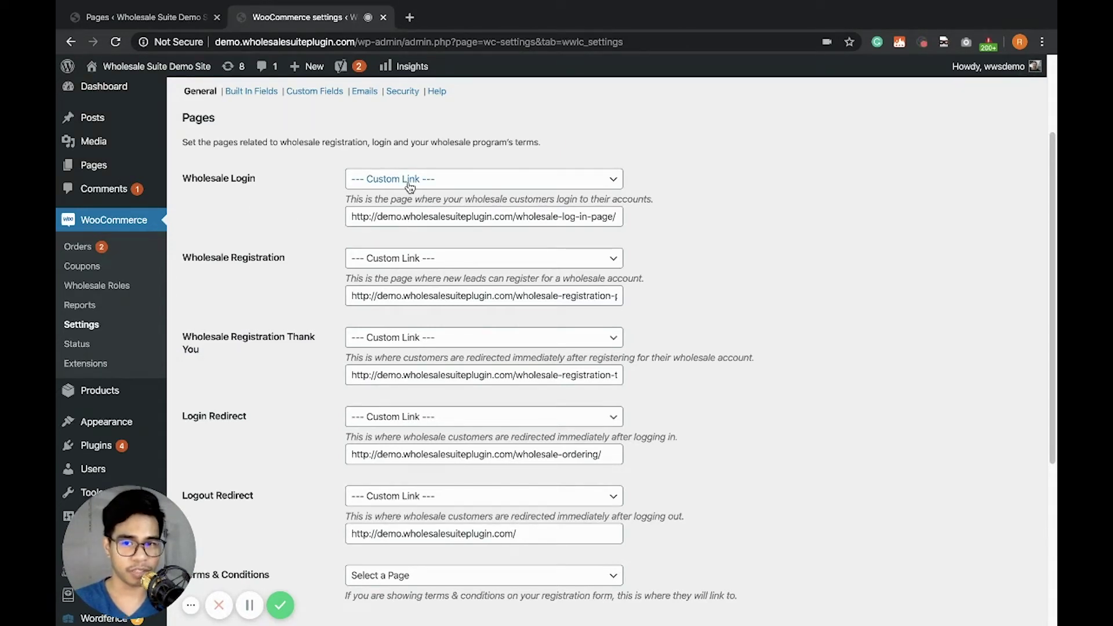
left_click(592, 183)
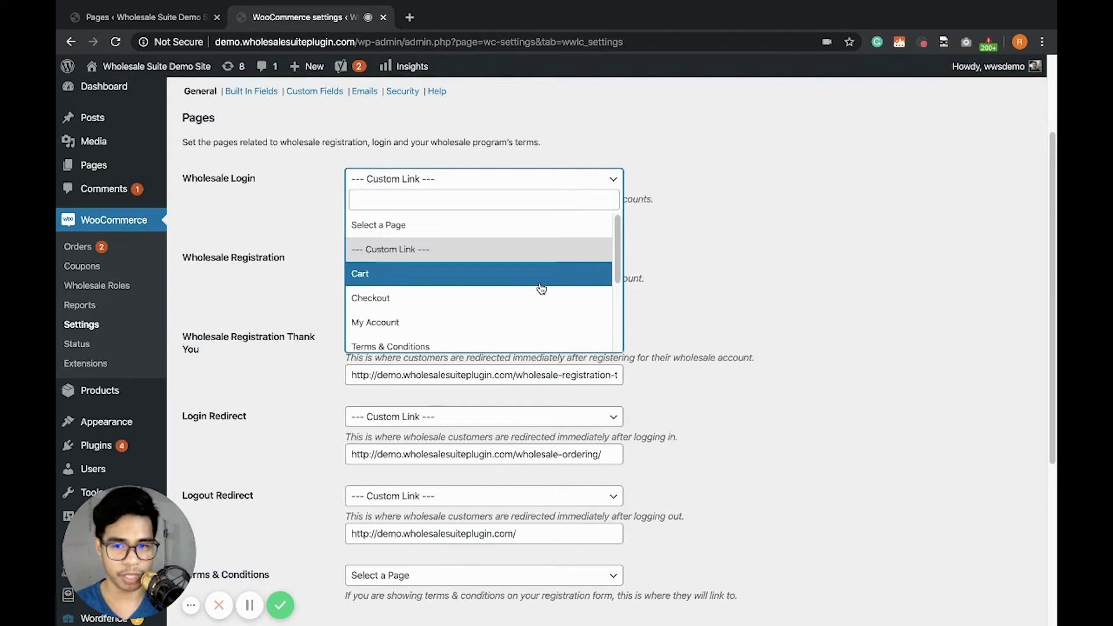
scroll(539, 287, "down", 2)
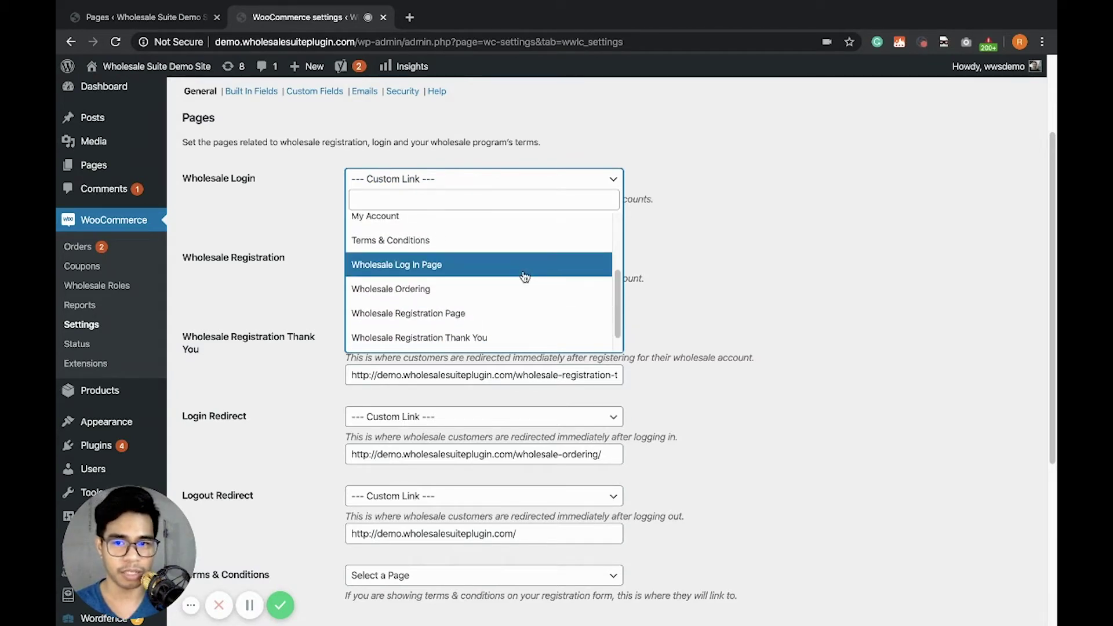
left_click(649, 262)
scroll(242, 204, "down", 1)
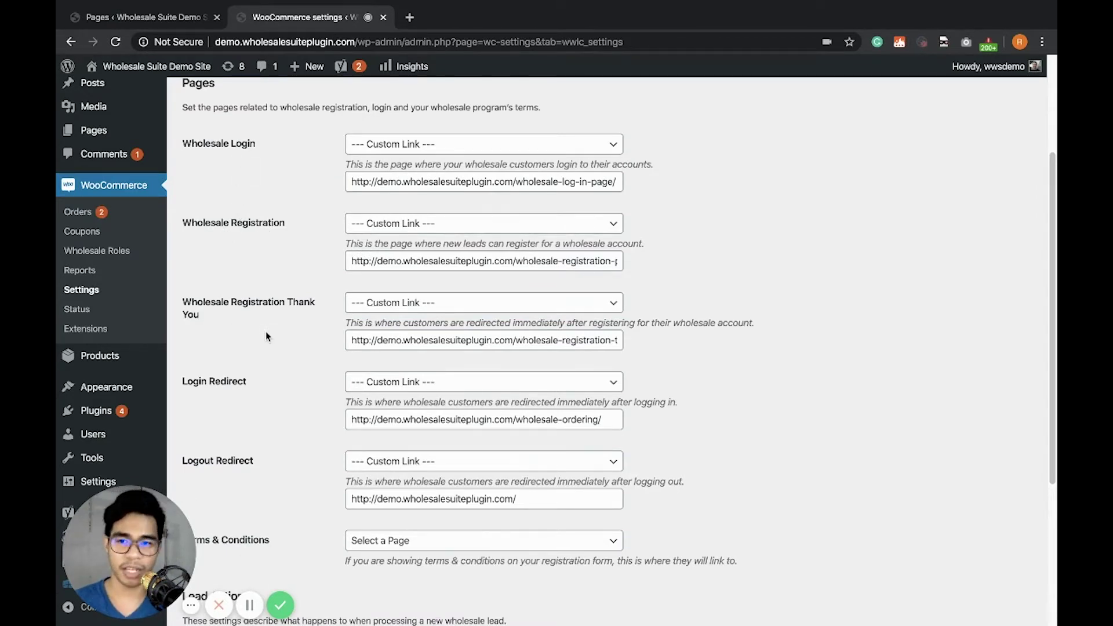
scroll(266, 336, "down", 2)
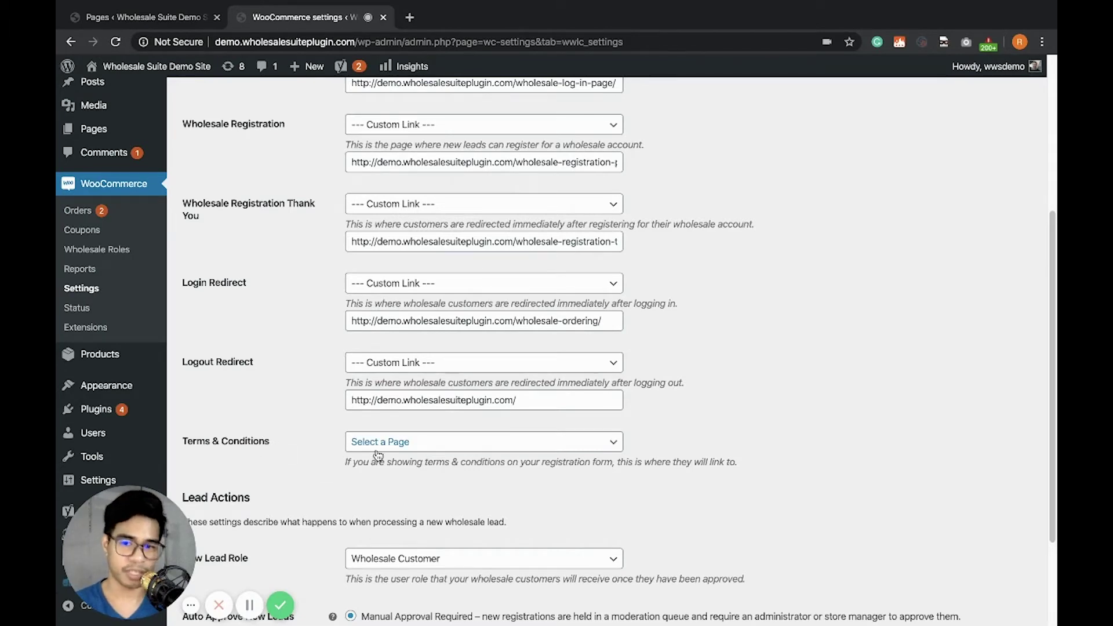
scroll(377, 453, "down", 3)
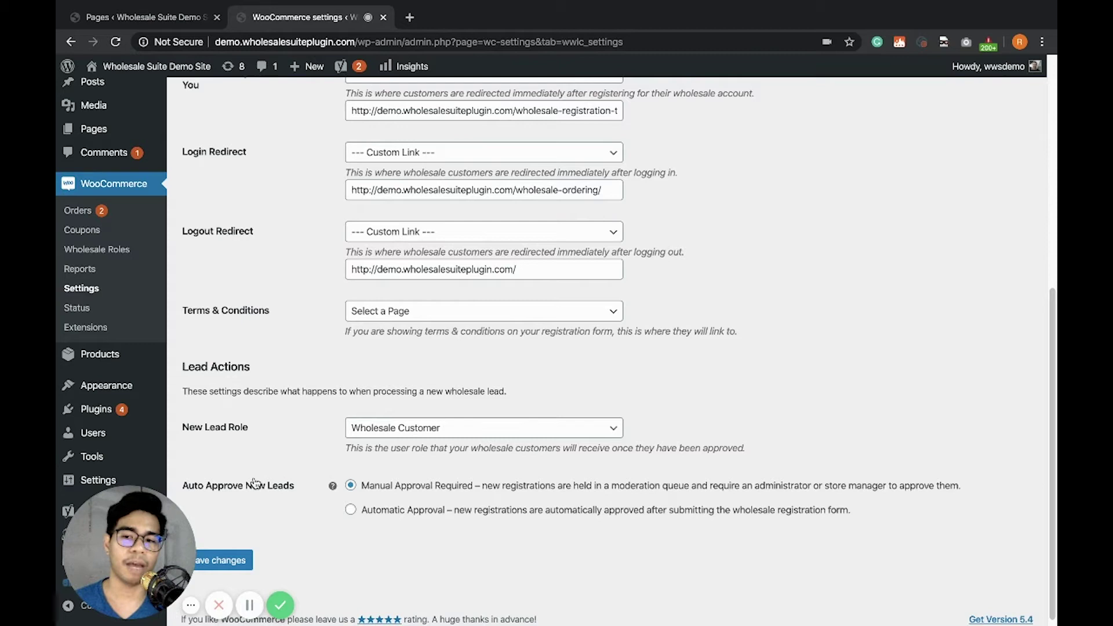
mouse_move(139, 439)
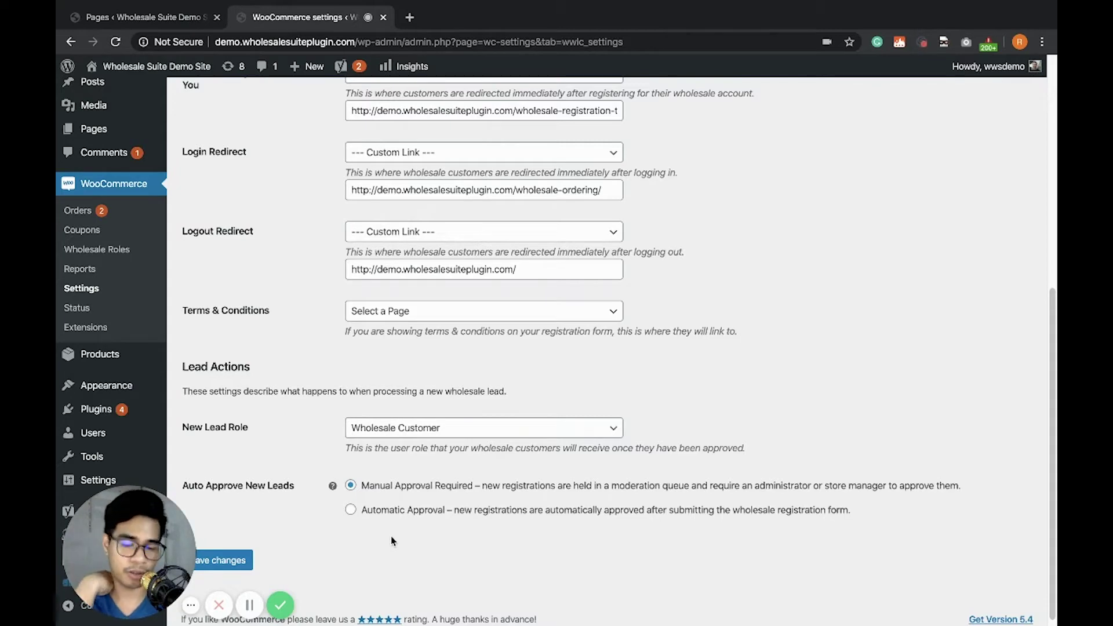
scroll(276, 258, "up", 7)
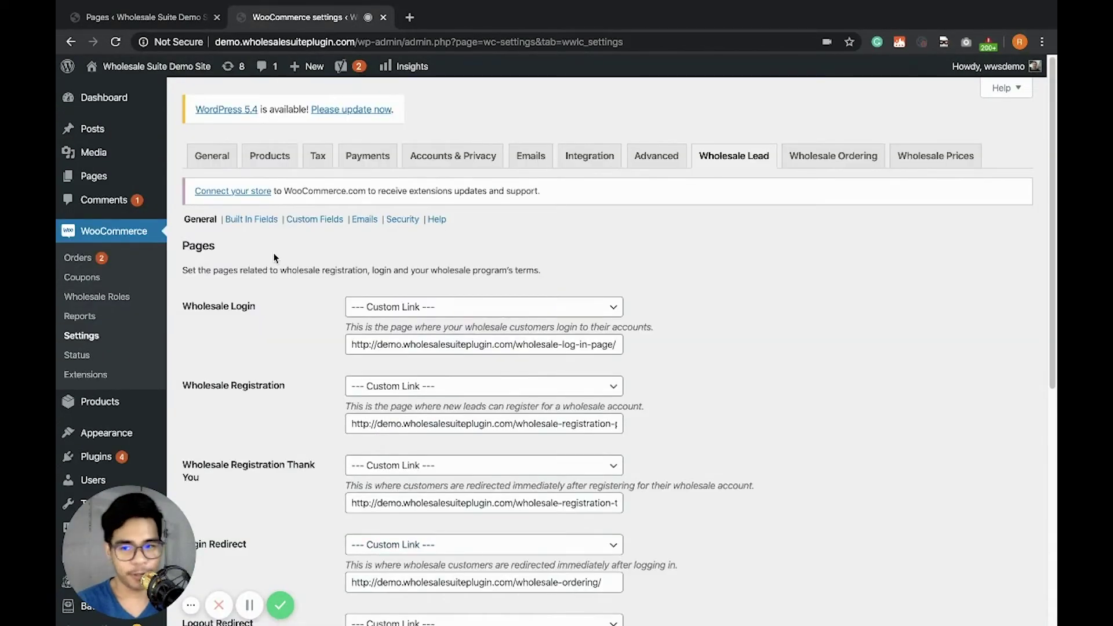
- Switch to the Built In Fields sub-tab and review the registration fields from First Name to Address
left_click(251, 221)
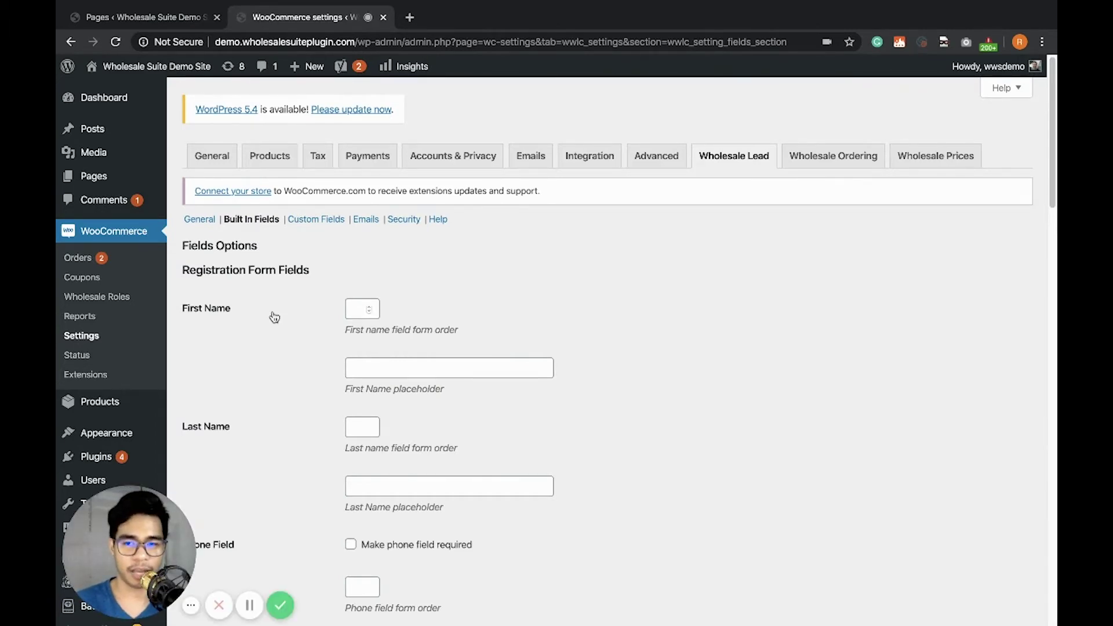
scroll(275, 316, "down", 3)
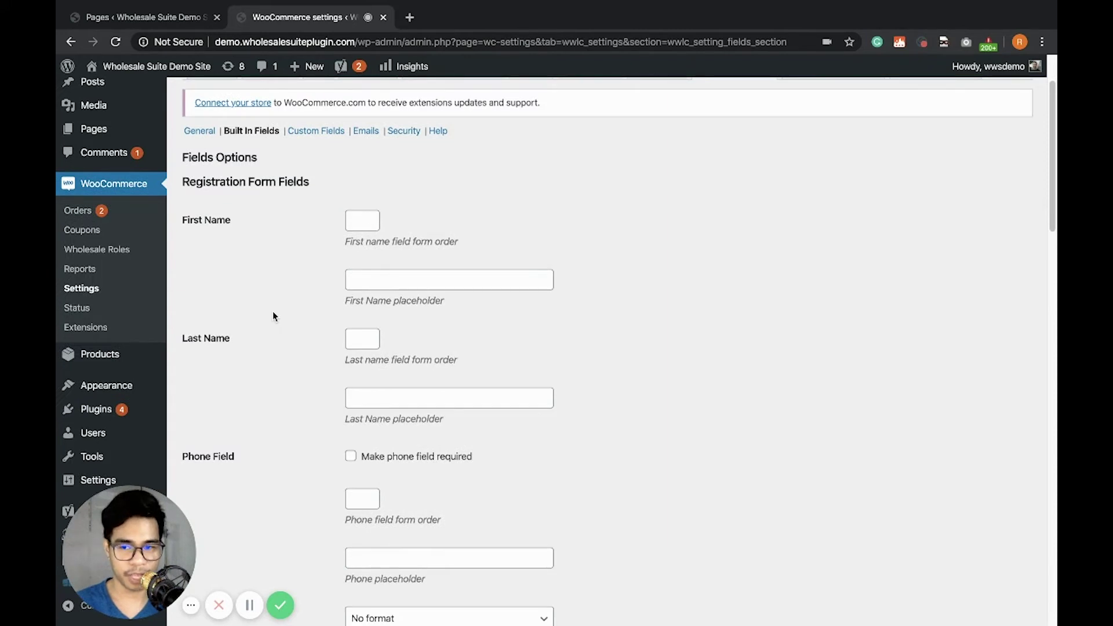
scroll(275, 315, "down", 5)
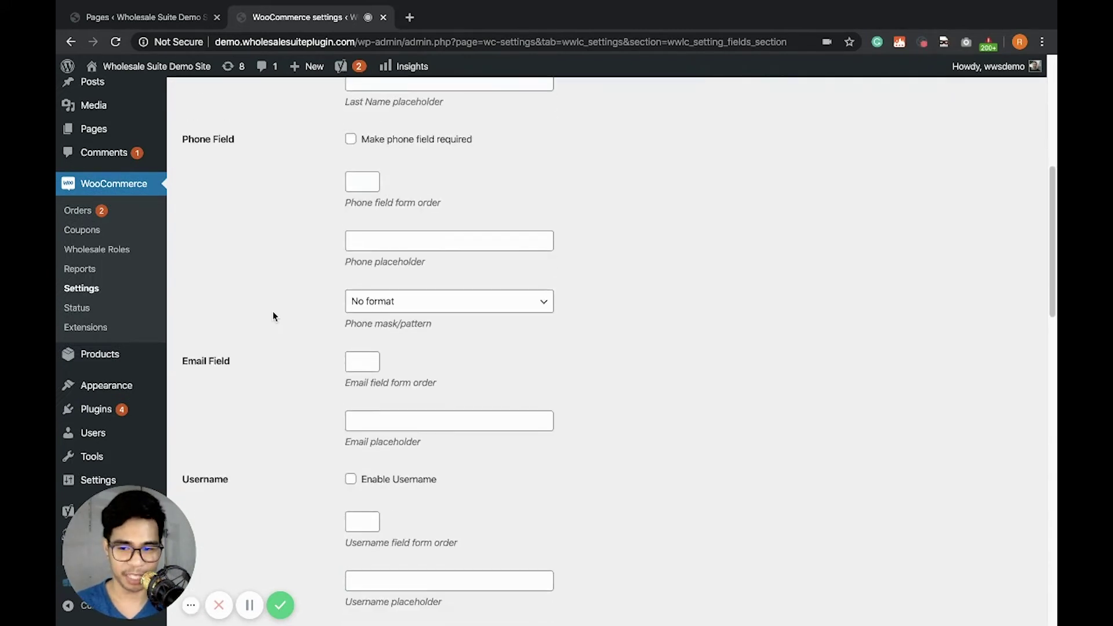
scroll(273, 315, "down", 6)
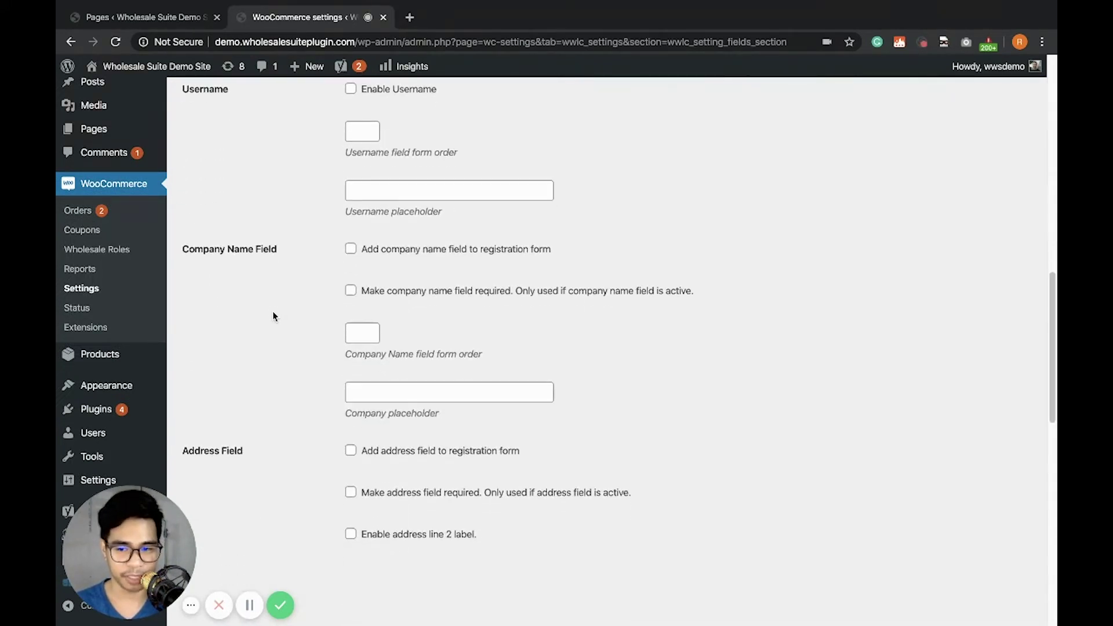
scroll(273, 316, "down", 7)
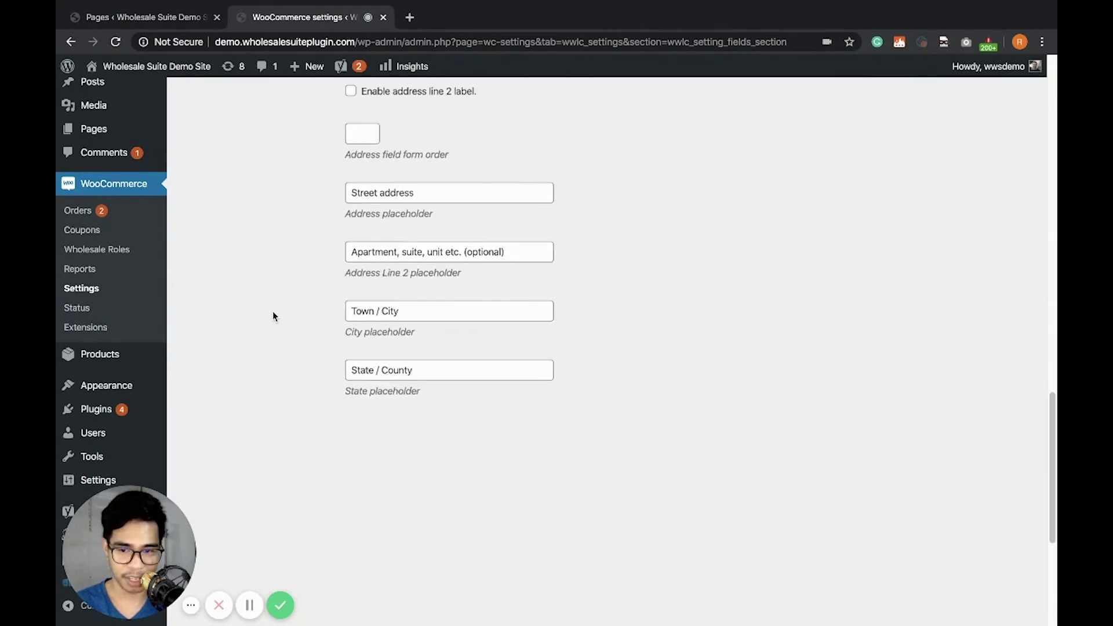
scroll(273, 316, "down", 4)
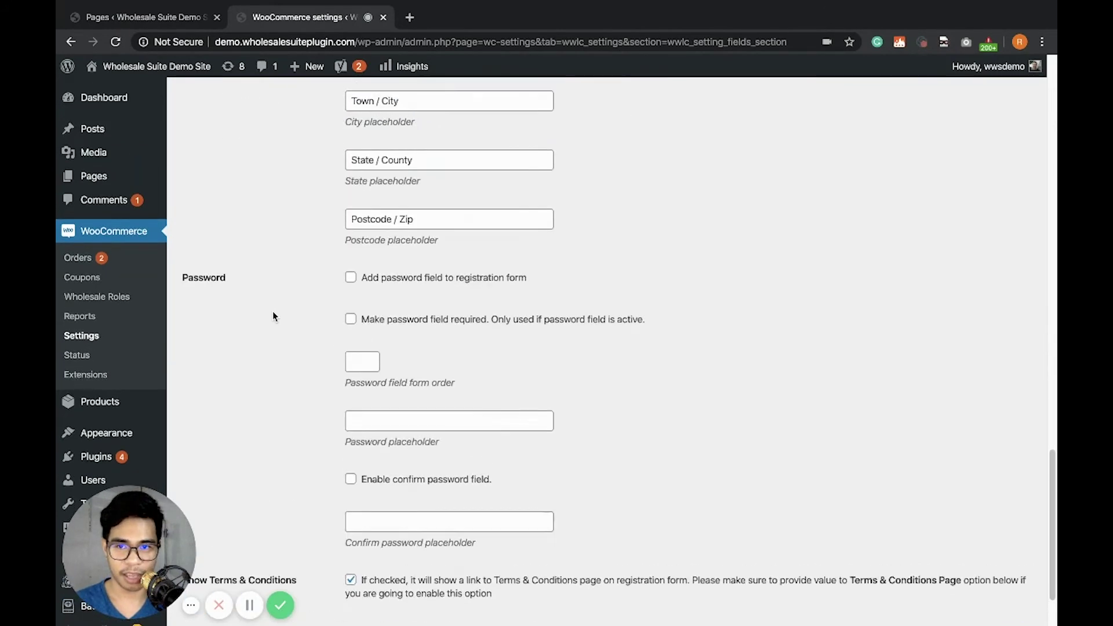
scroll(273, 314, "up", 8)
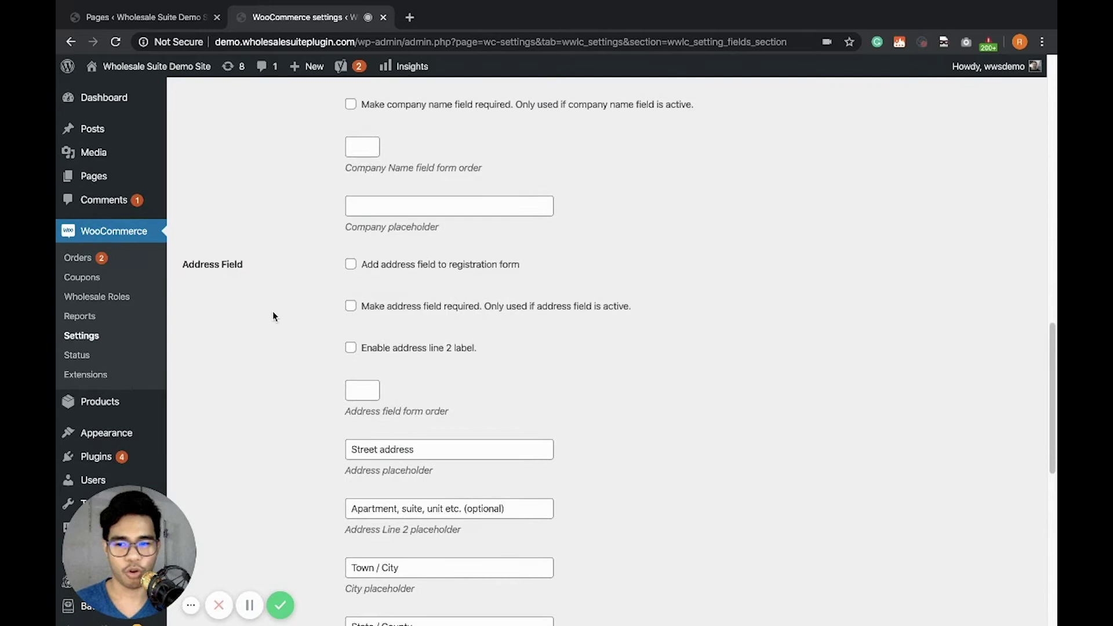
scroll(274, 316, "up", 1)
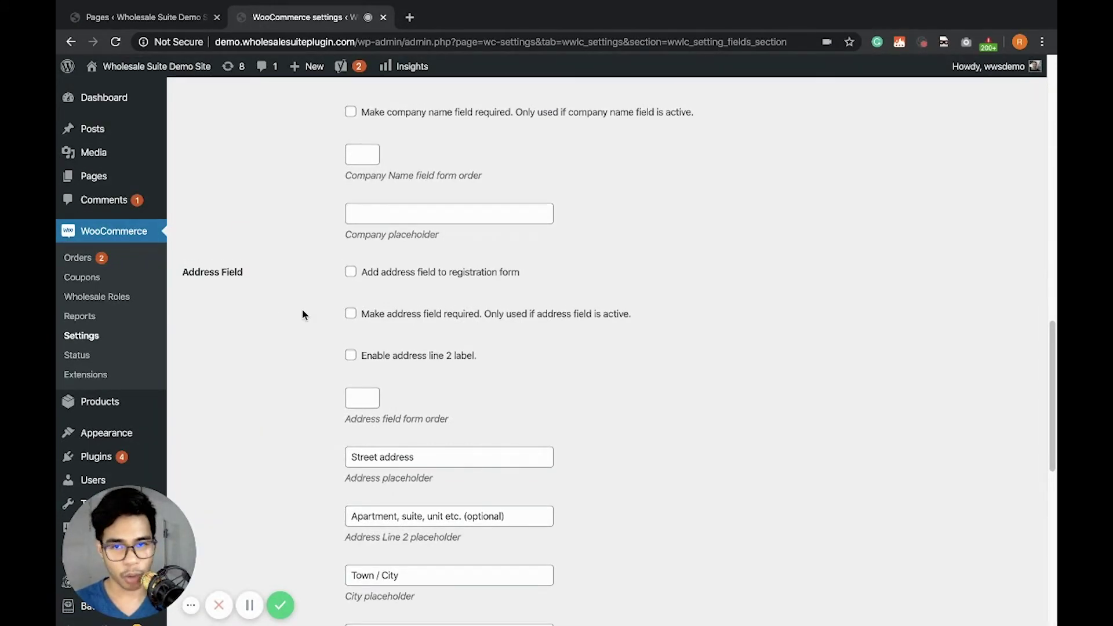
scroll(357, 295, "up", 4)
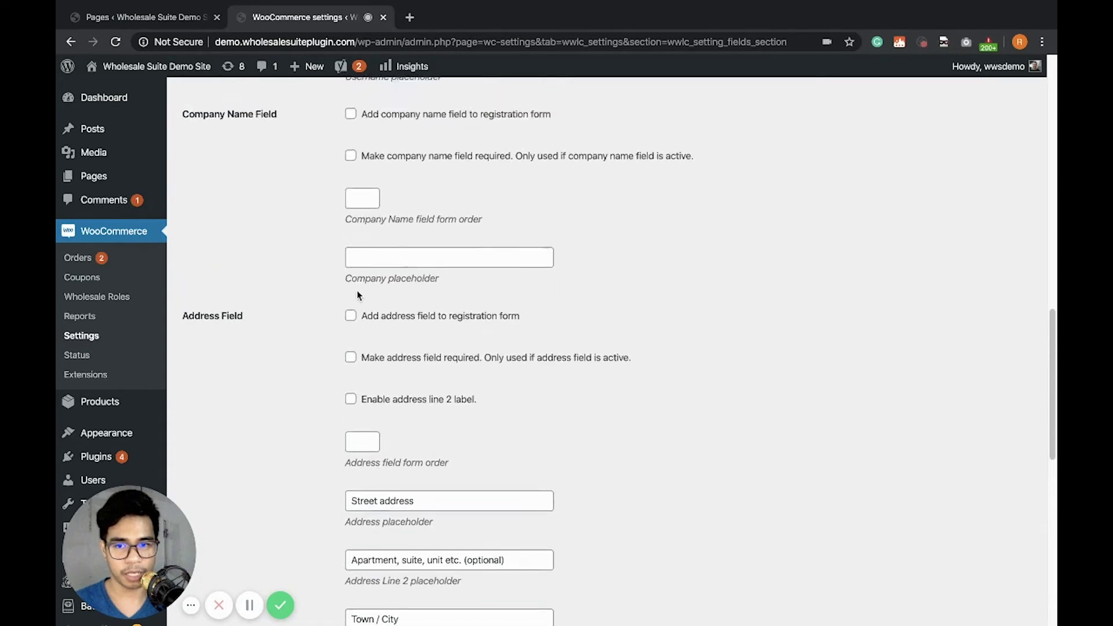
scroll(357, 290, "up", 10)
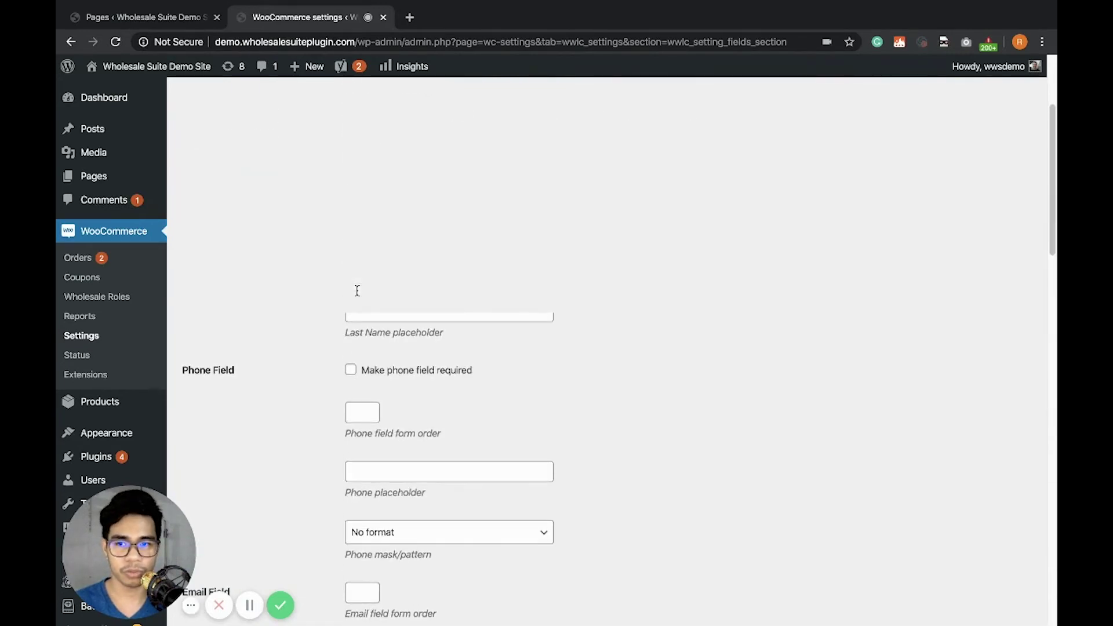
scroll(357, 295, "up", 1)
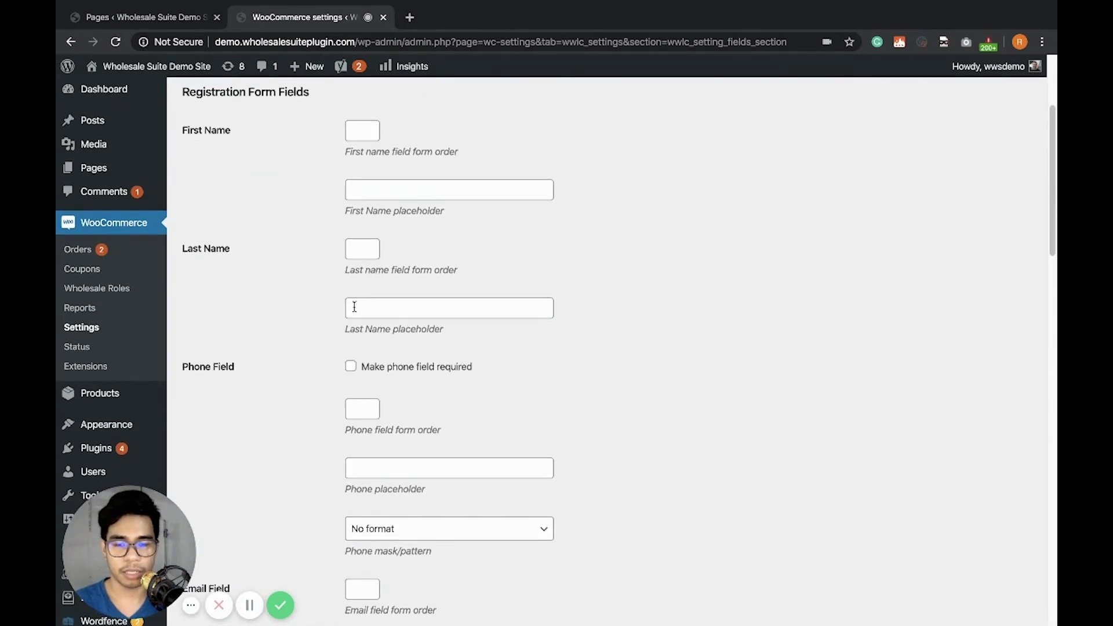
left_click(363, 130)
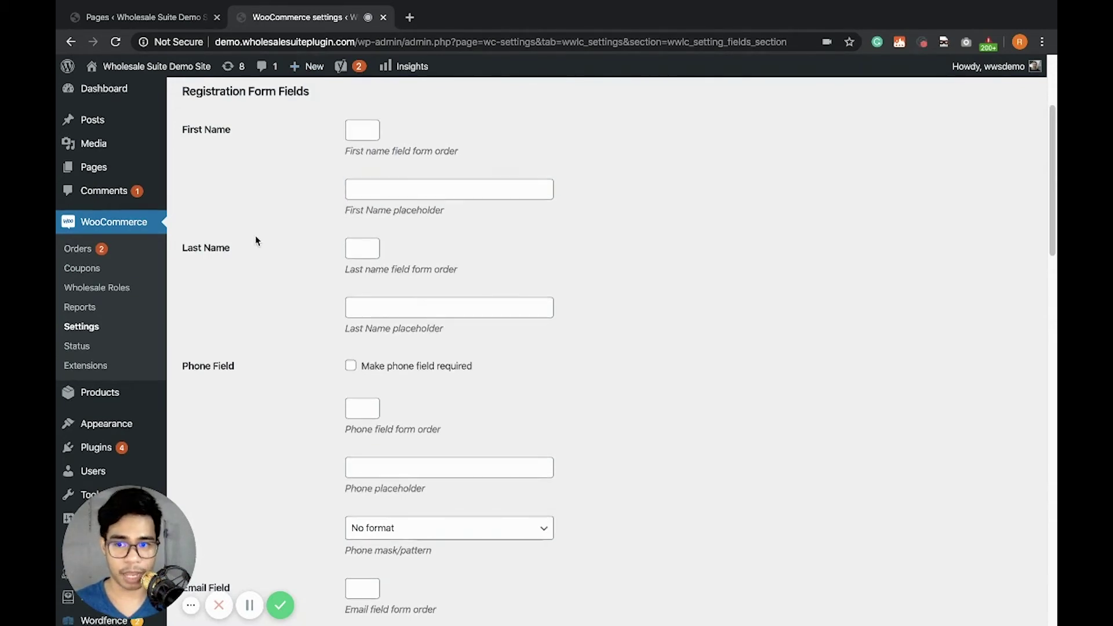
scroll(255, 231, "down", 5)
scroll(256, 241, "down", 4)
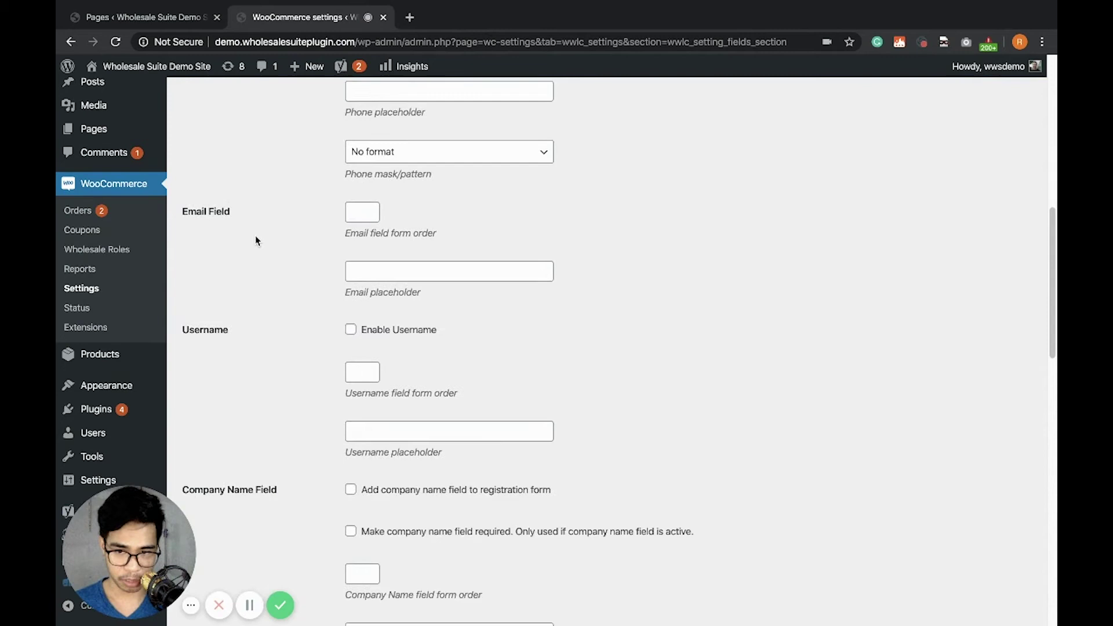
scroll(256, 240, "down", 3)
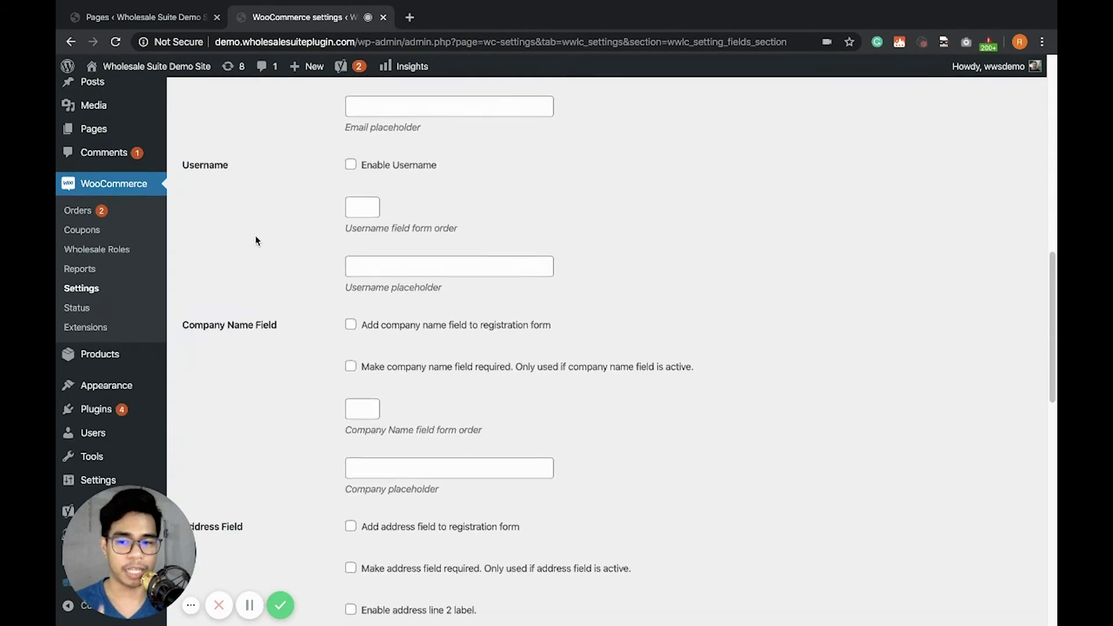
scroll(257, 237, "down", 2)
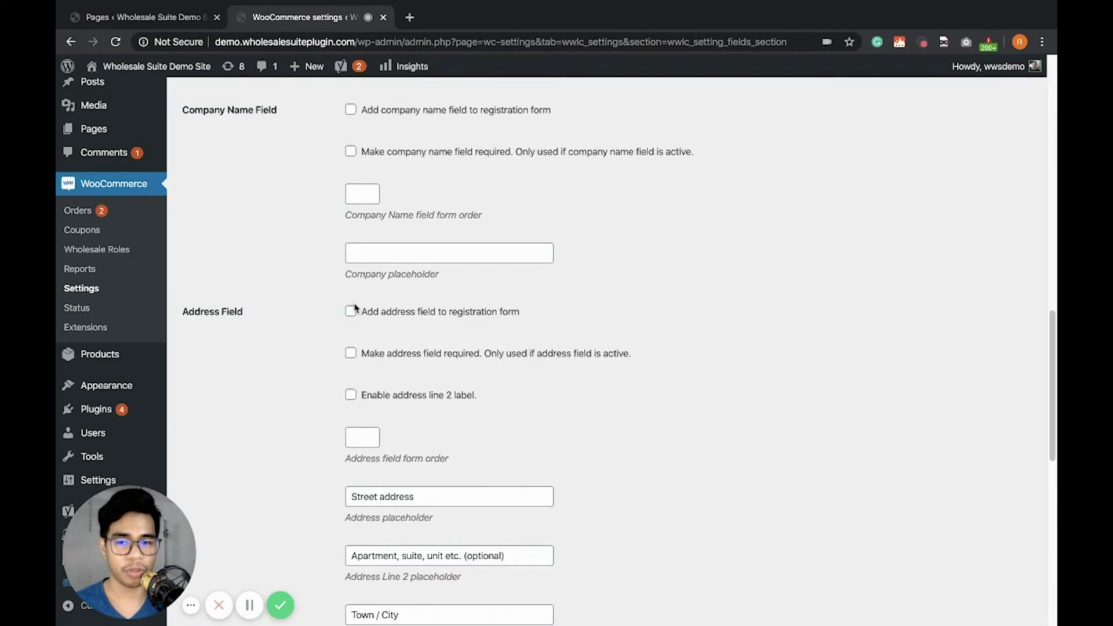
- Add the address field to the registration form and make it required
left_click(351, 313)
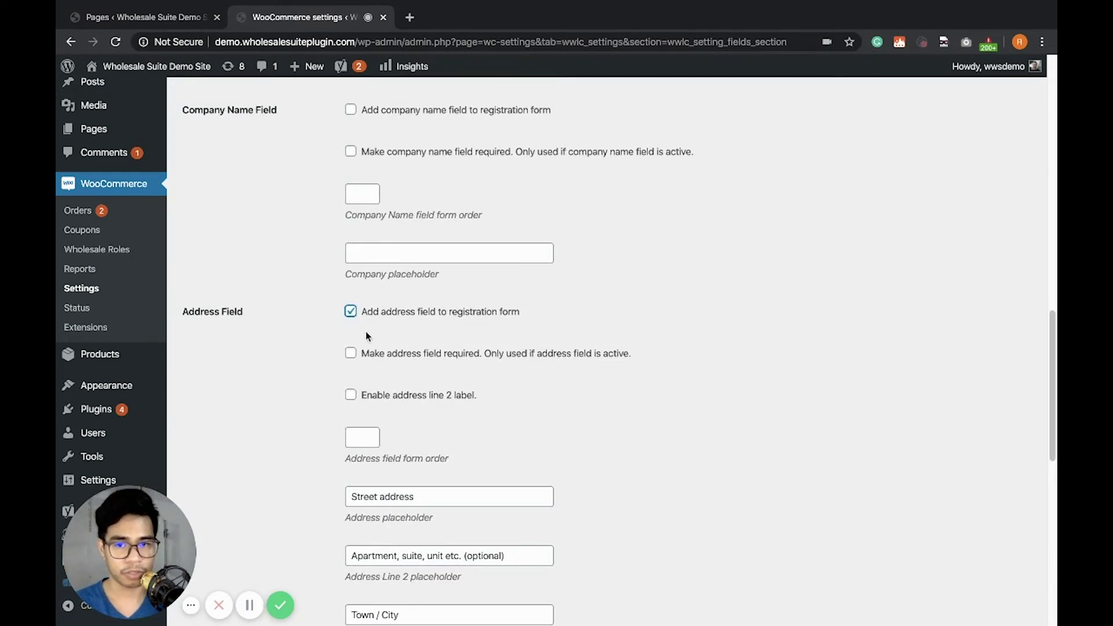
scroll(367, 332, "down", 1)
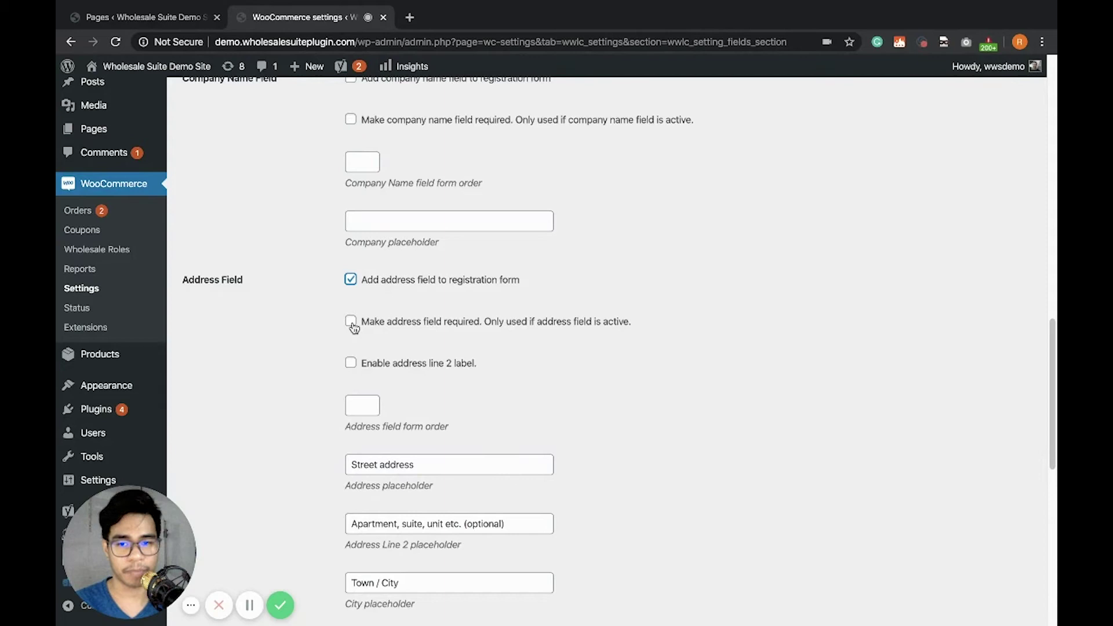
left_click(351, 322)
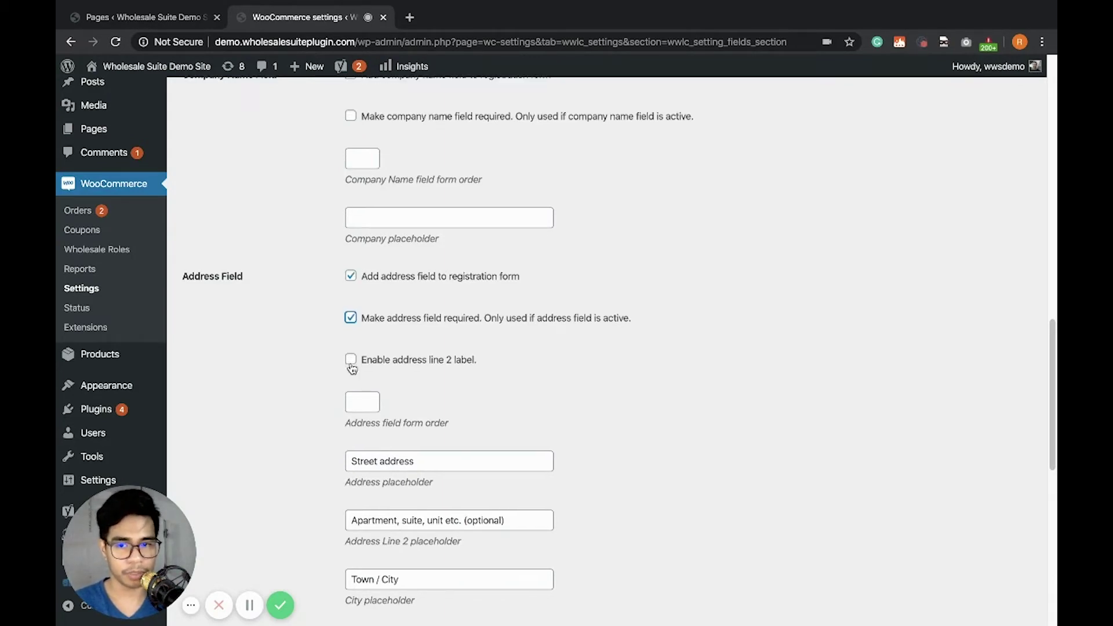
scroll(351, 365, "down", 2)
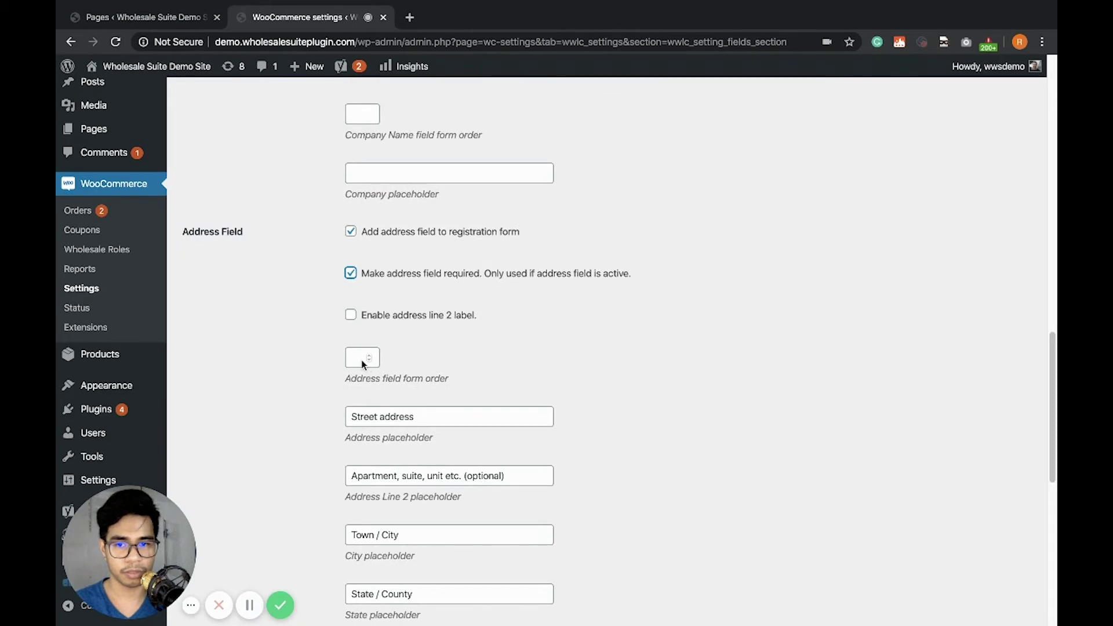
- Set the Address field form order to 5
left_click(354, 360)
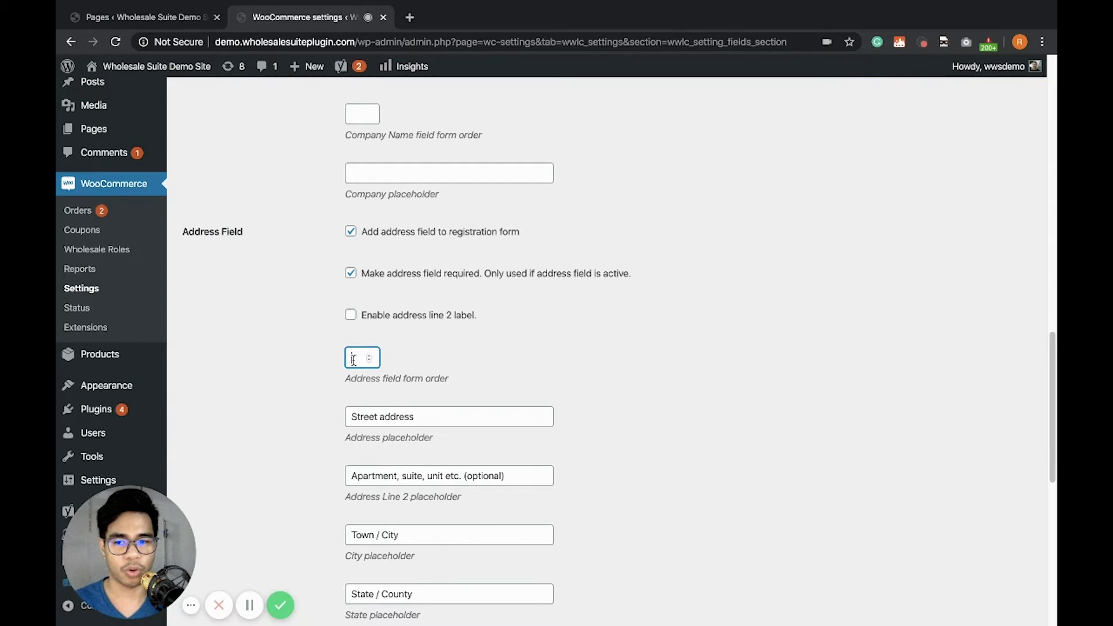
type("1")
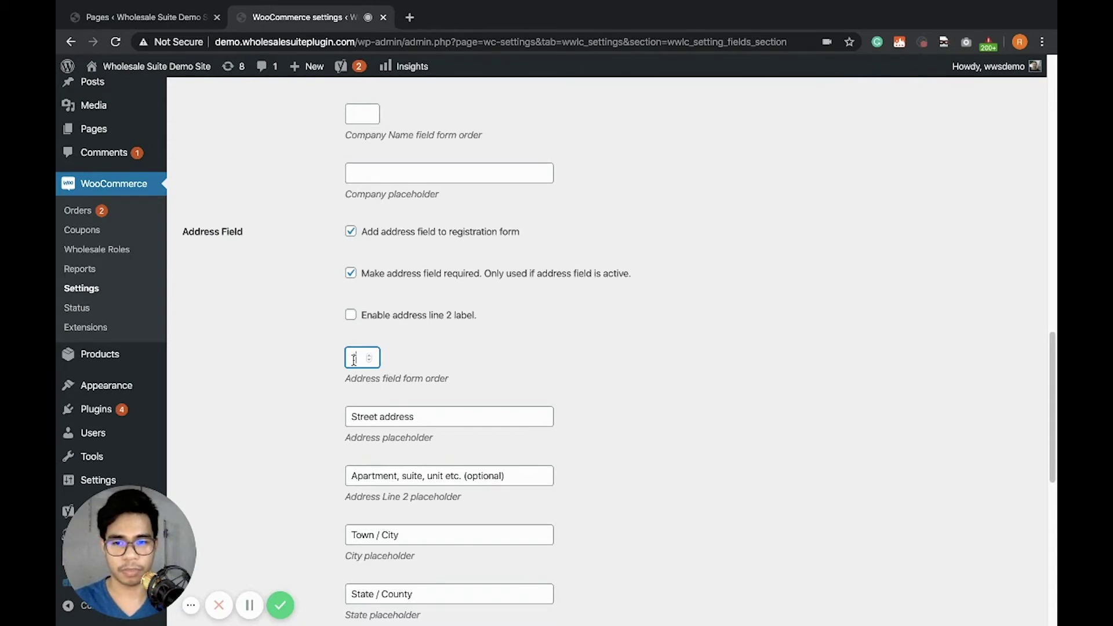
left_click(475, 360)
scroll(476, 360, "down", 4)
scroll(475, 359, "up", 1)
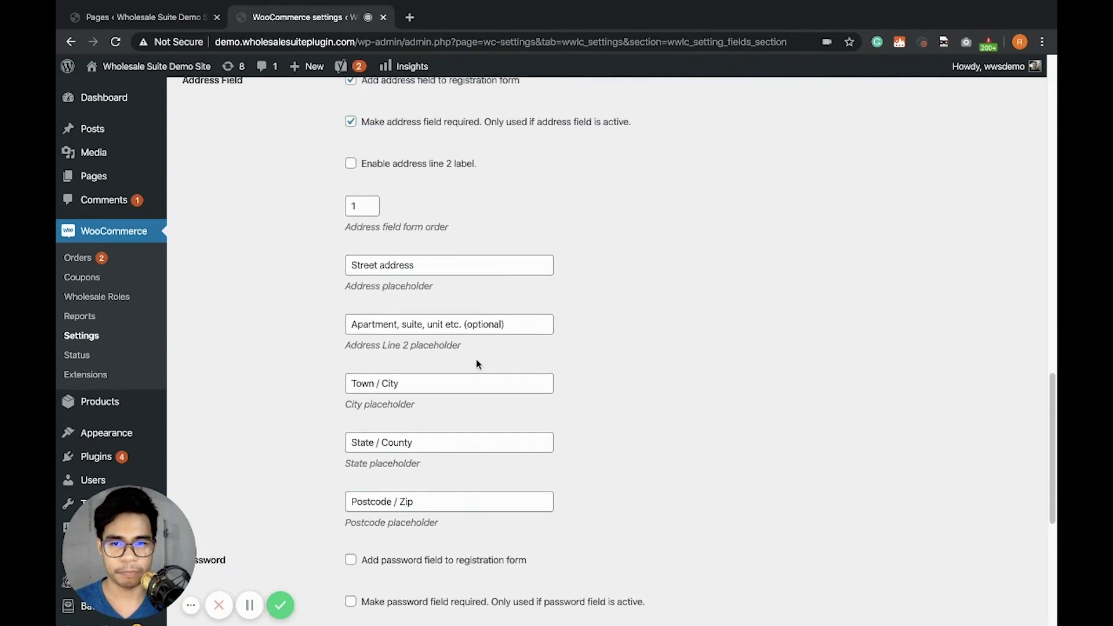
left_click(359, 206)
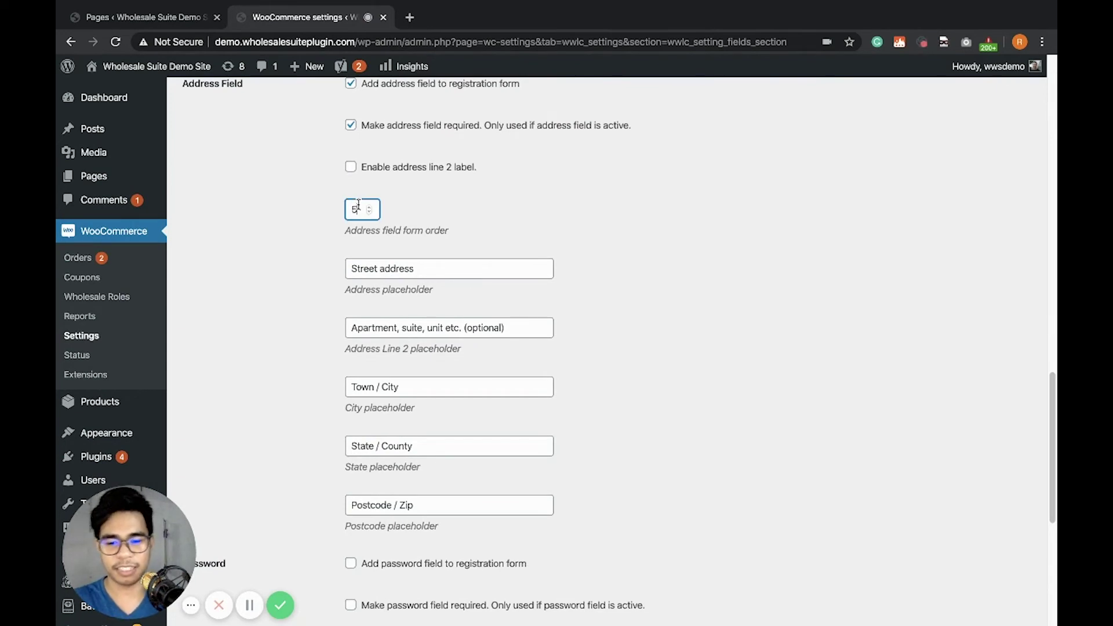
- Set the Last Name field form order to 2
left_click(497, 208)
scroll(497, 208, "down", 1)
scroll(496, 207, "up", 6)
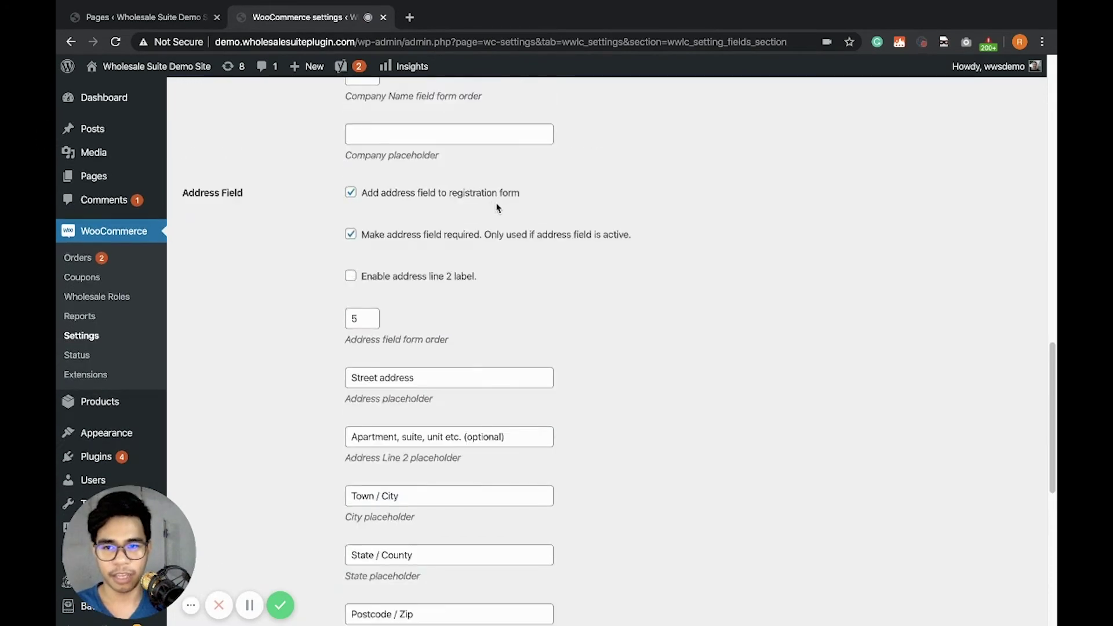
scroll(497, 207, "up", 7)
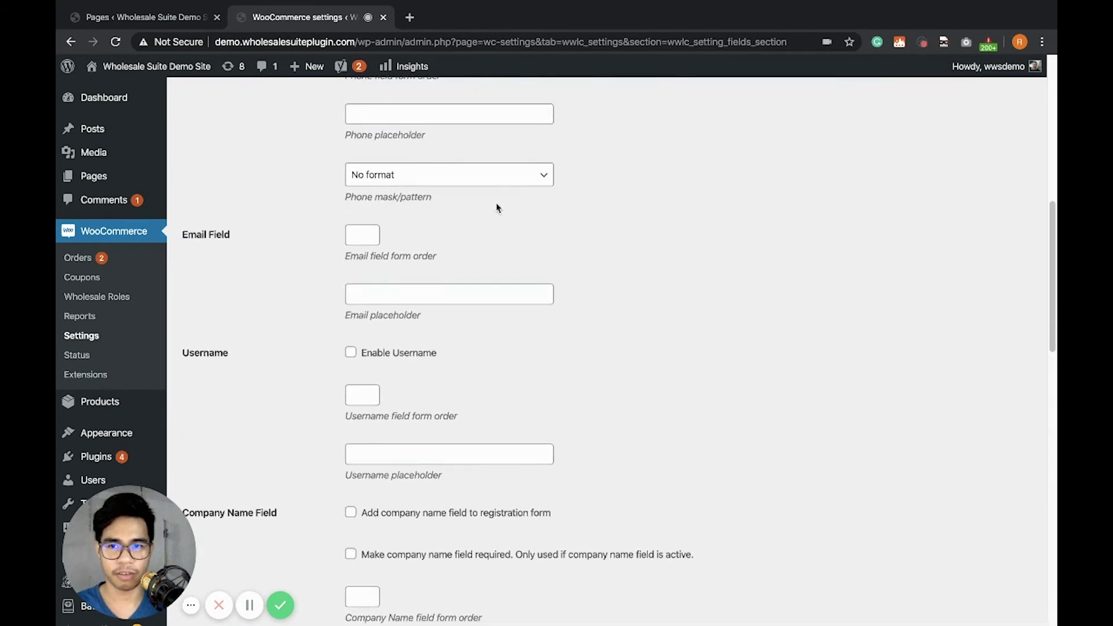
scroll(497, 207, "up", 5)
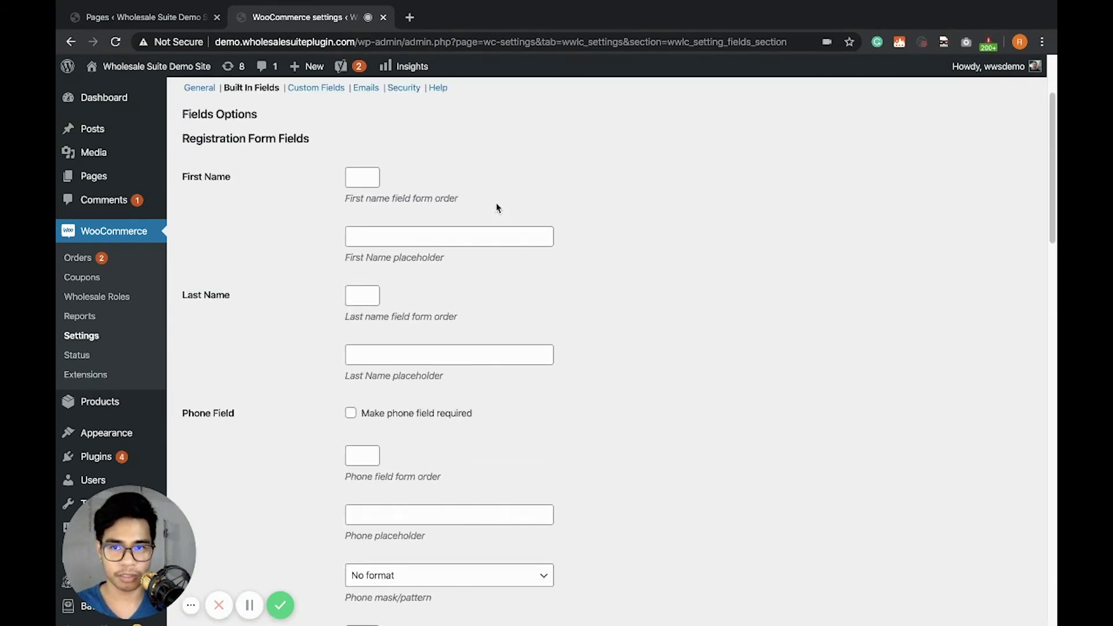
left_click(364, 170)
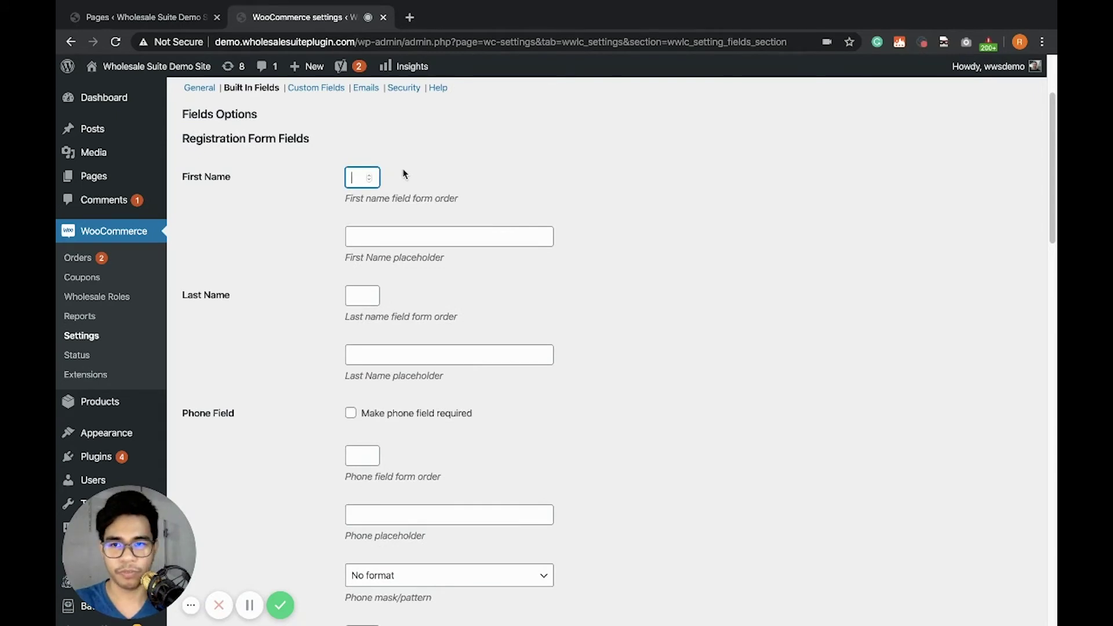
left_click(351, 291)
type("2")
- Set the Email form order to 3 and the Address form order to 4
scroll(432, 316, "down", 3)
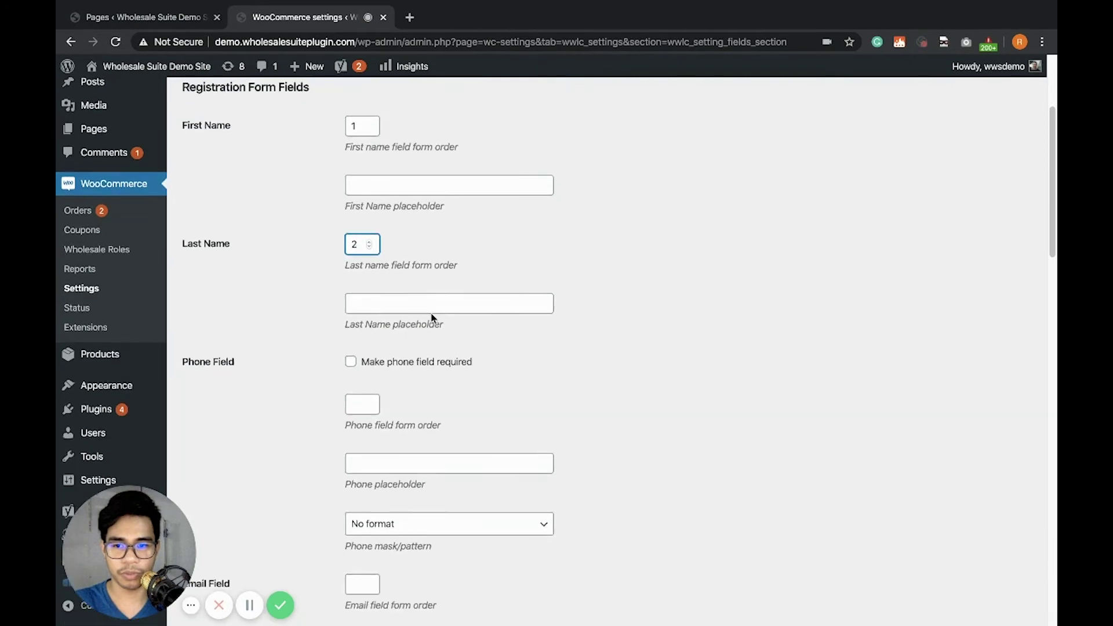
scroll(432, 313, "down", 3)
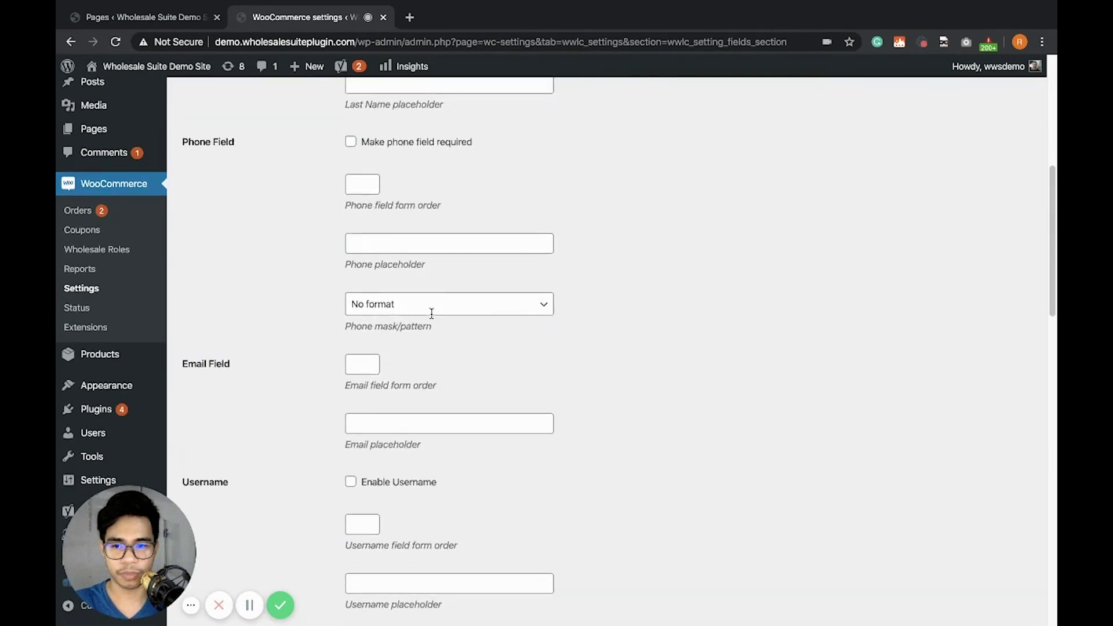
left_click(348, 351)
type("3")
scroll(439, 365, "down", 4)
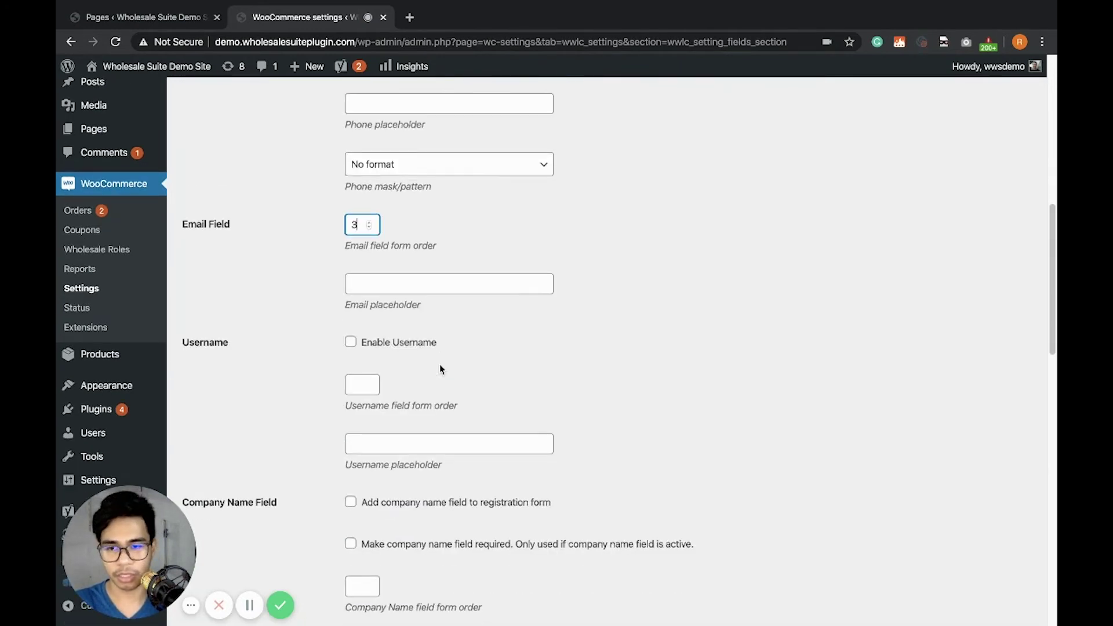
scroll(441, 369, "down", 4)
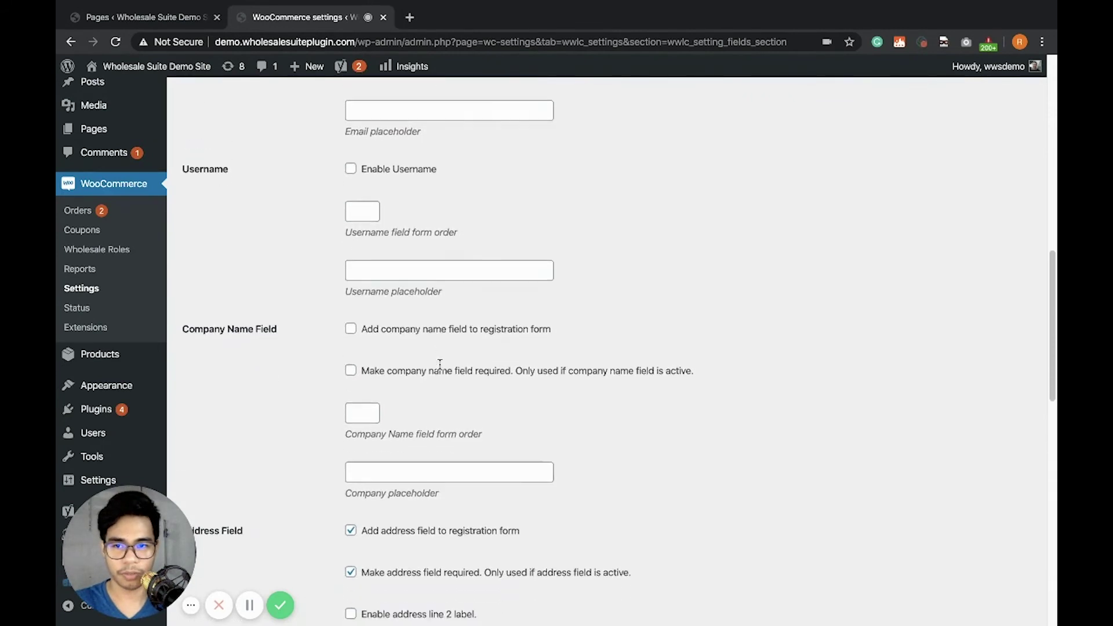
scroll(439, 364, "down", 1)
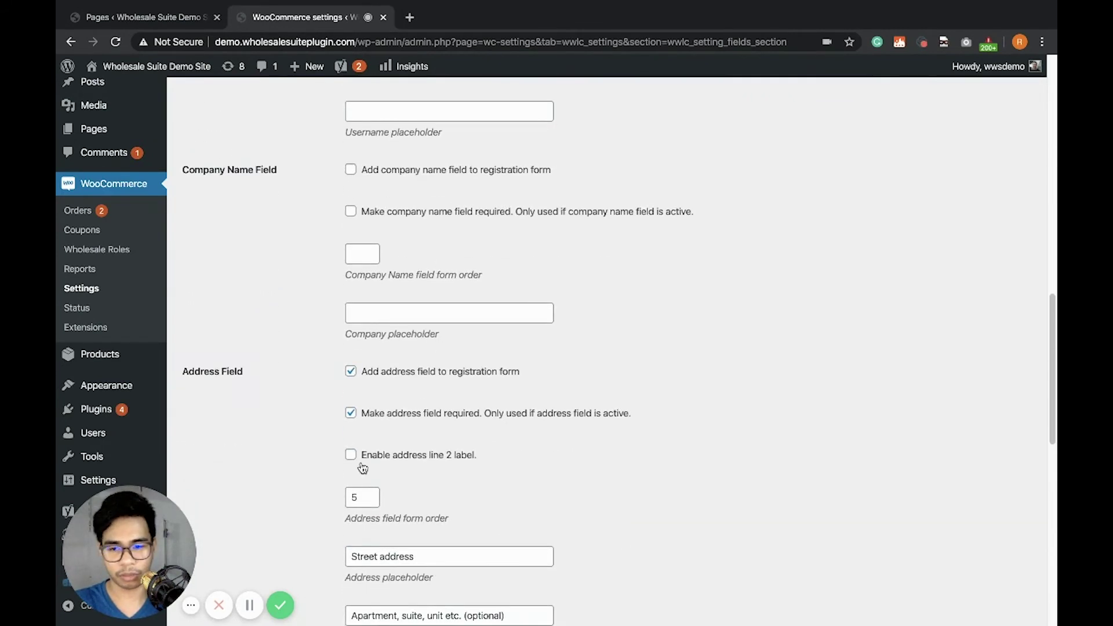
left_click(353, 494)
scroll(469, 499, "down", 10)
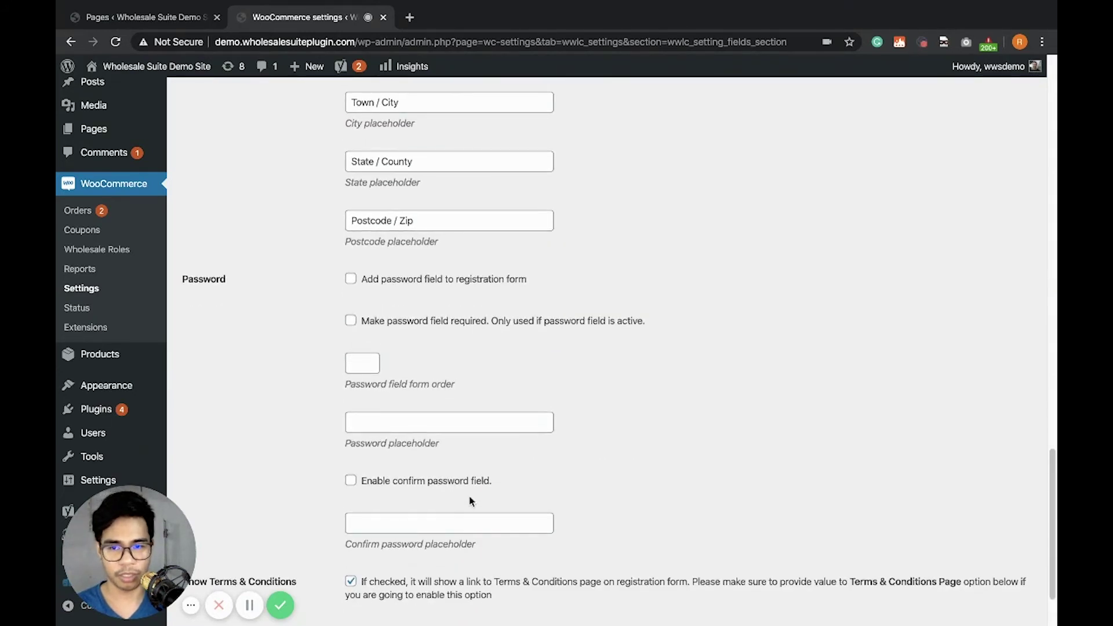
scroll(470, 501, "down", 2)
- Save the built-in registration field settings
left_click(225, 557)
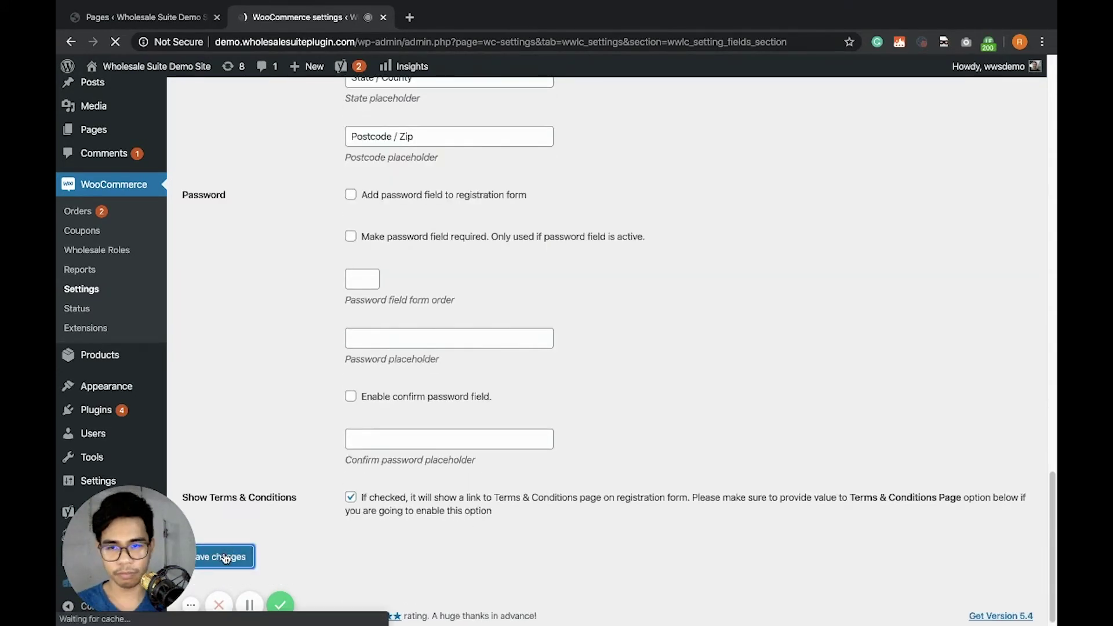
scroll(261, 312, "down", 10)
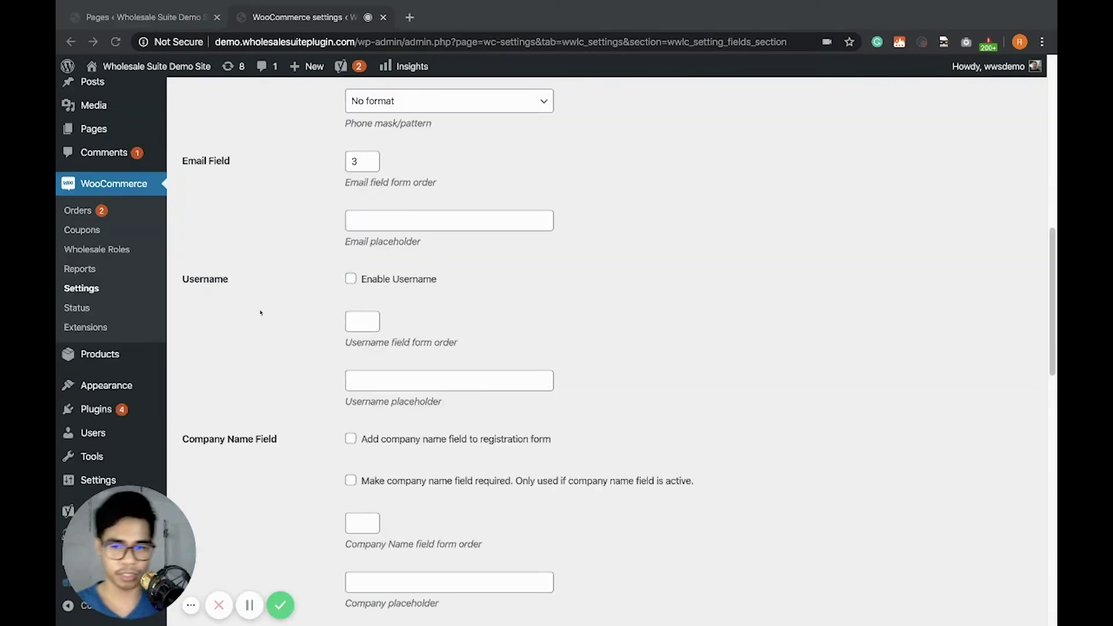
scroll(261, 313, "down", 3)
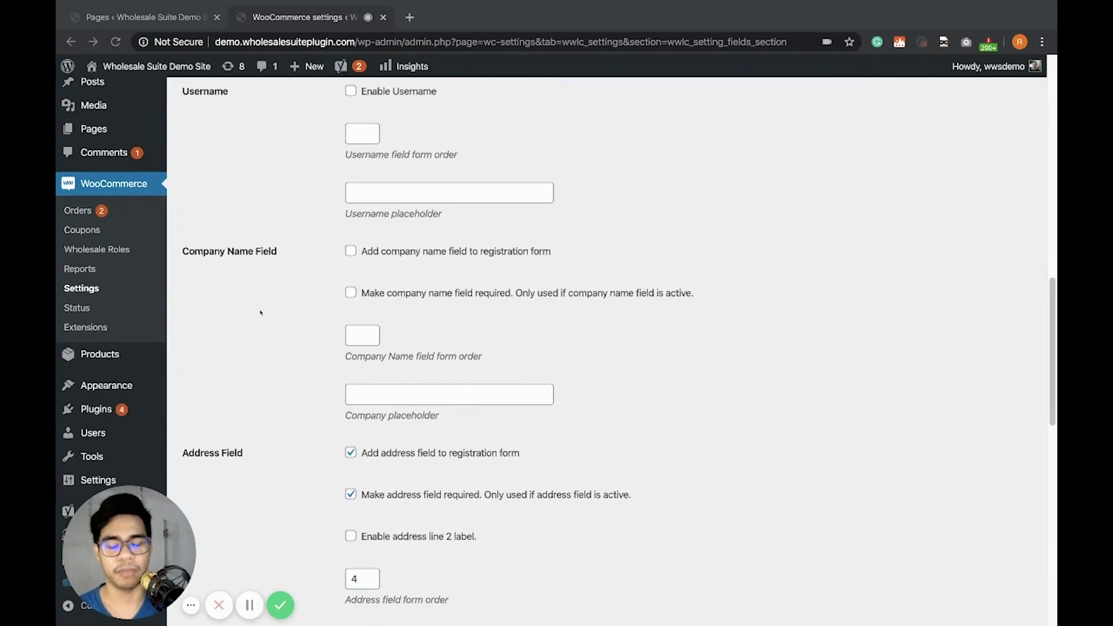
scroll(260, 313, "down", 6)
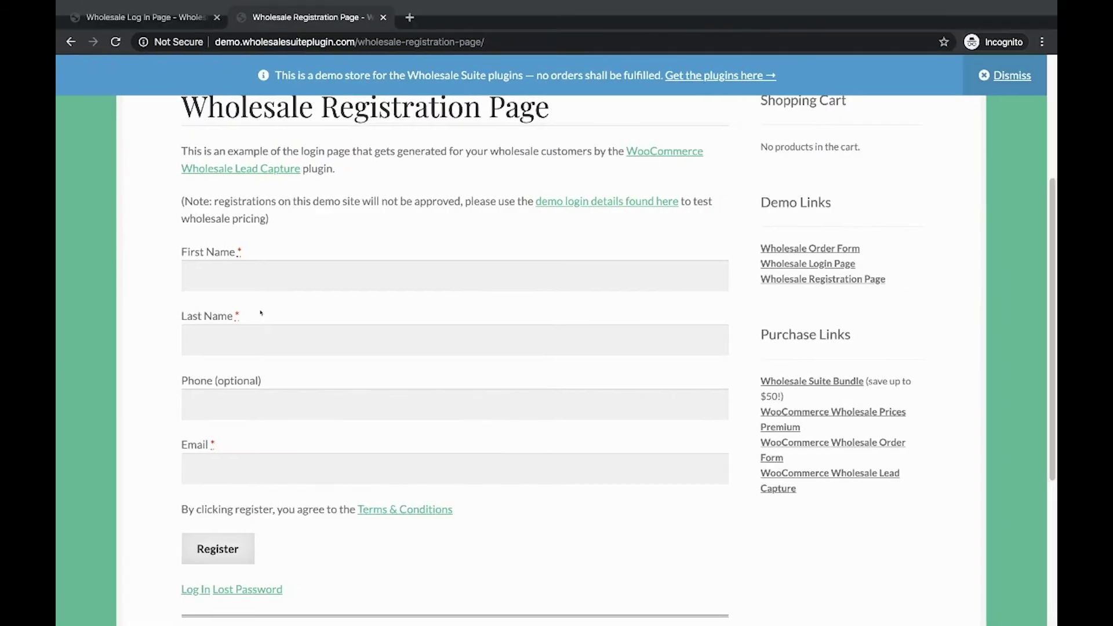
- Reload the live Wholesale Registration Page and check the new Country and address fields after Email
left_click(116, 44)
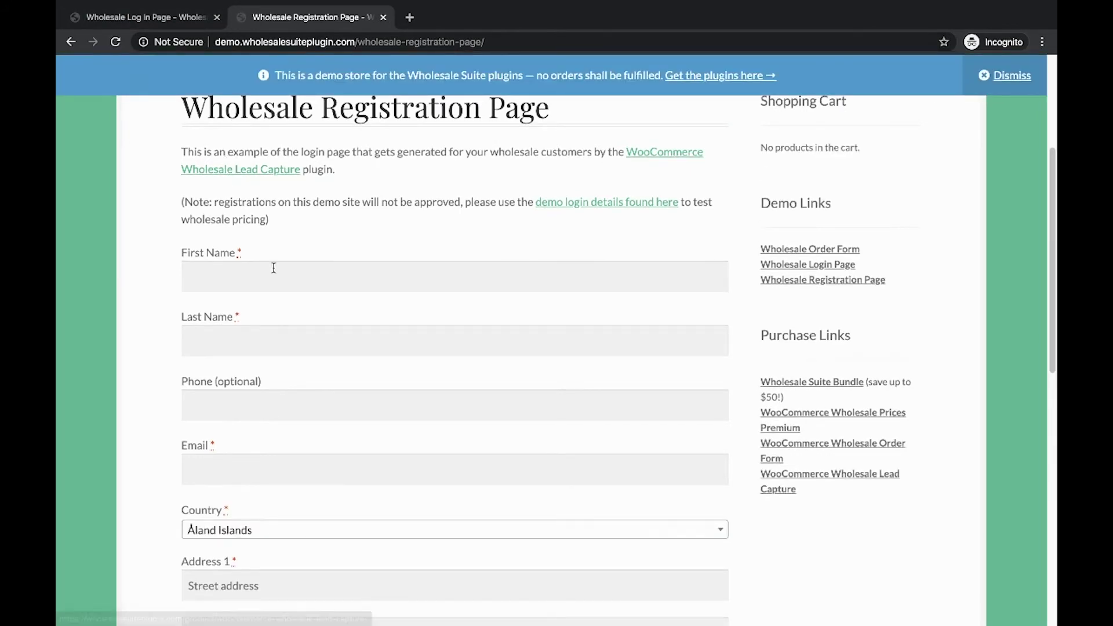
scroll(274, 267, "down", 2)
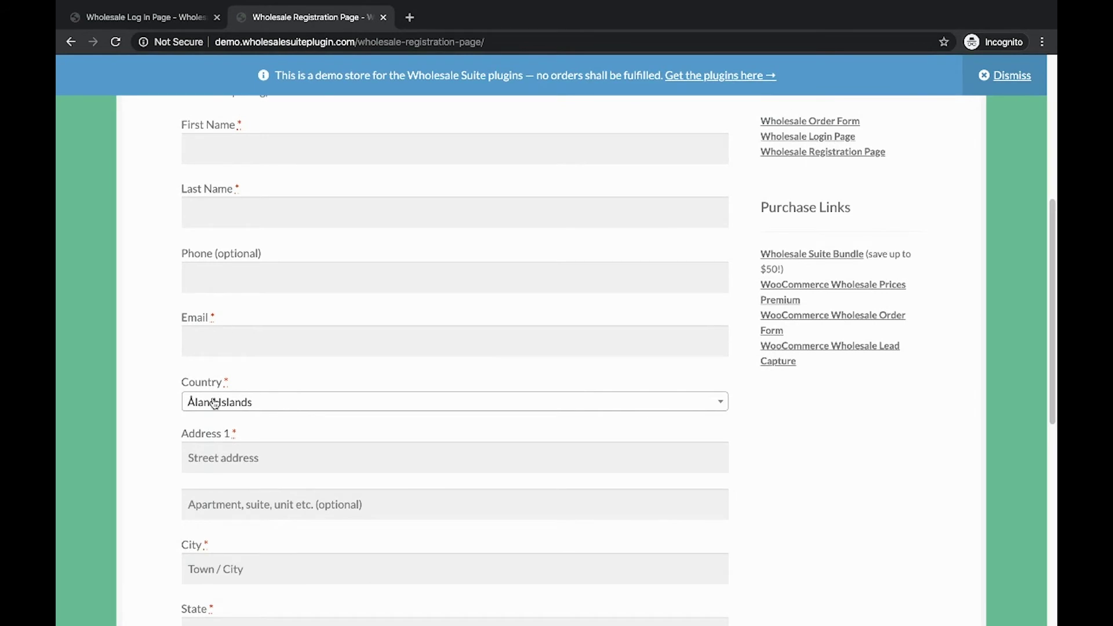
scroll(212, 400, "down", 1)
scroll(214, 403, "down", 2)
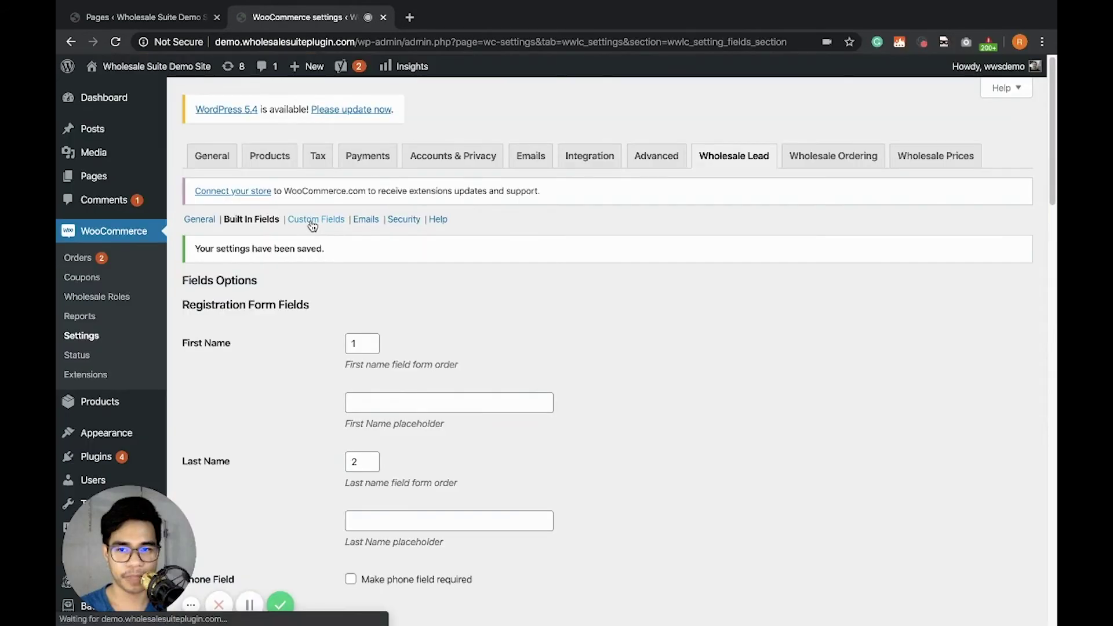
- In Custom Fields, start a Radio field named Wholesale Question with ID wholesalequestion
left_click(312, 220)
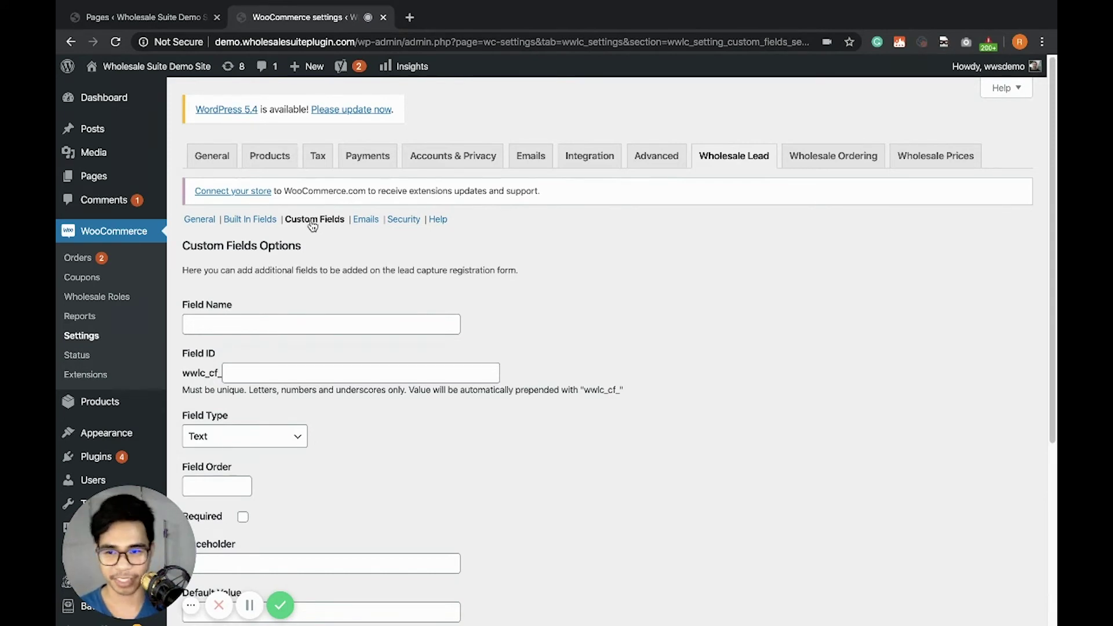
scroll(313, 226, "down", 2)
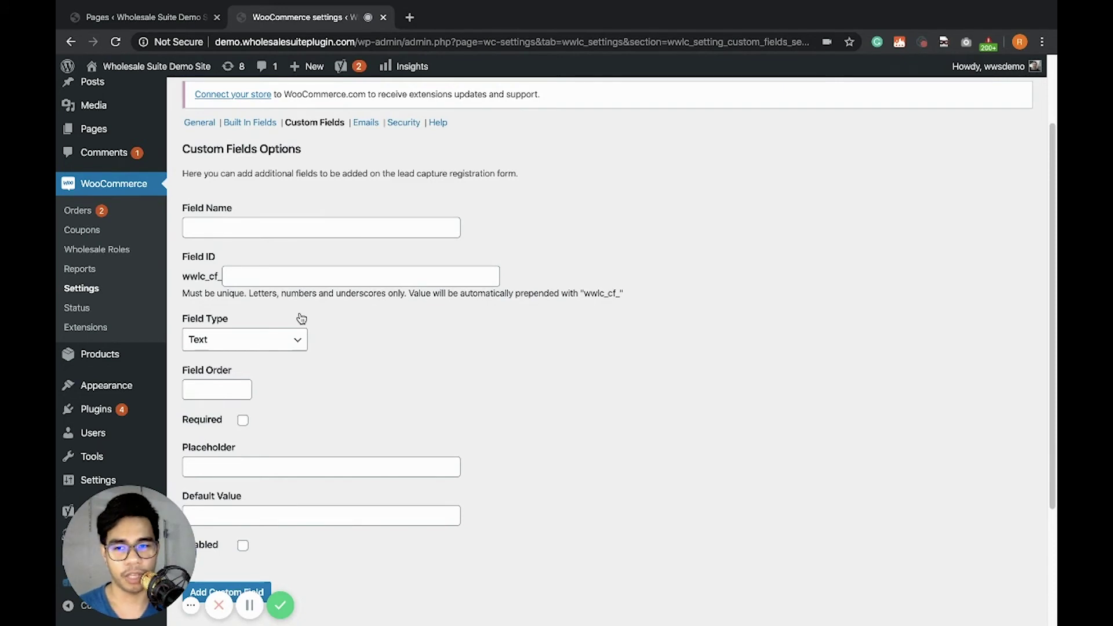
left_click(293, 230)
type("D")
type("holesal")
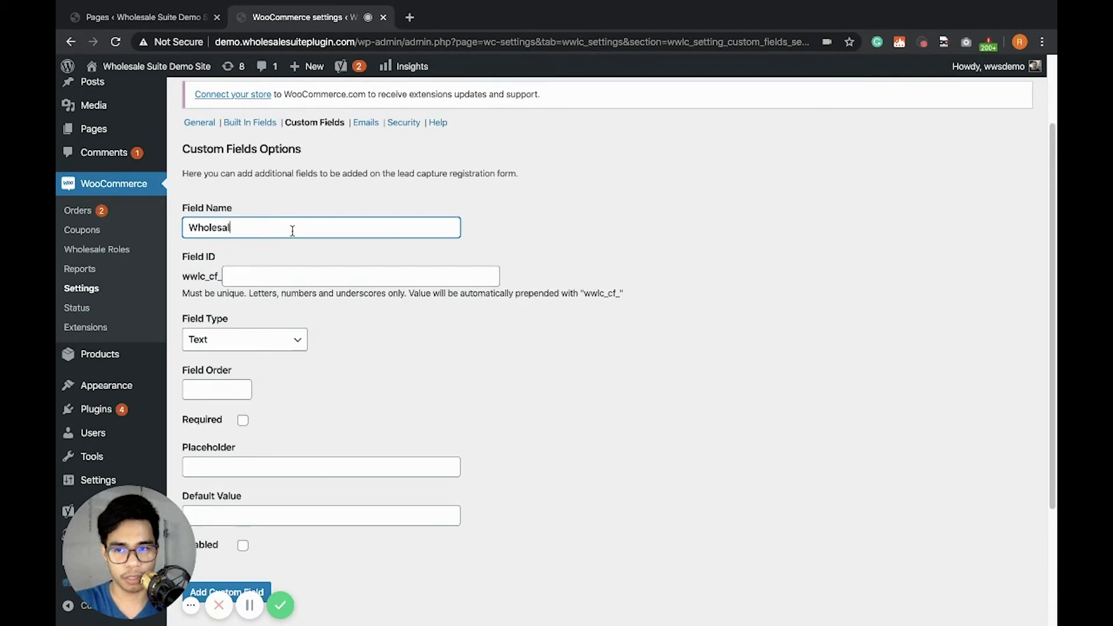
type("e Question")
key("Tab")
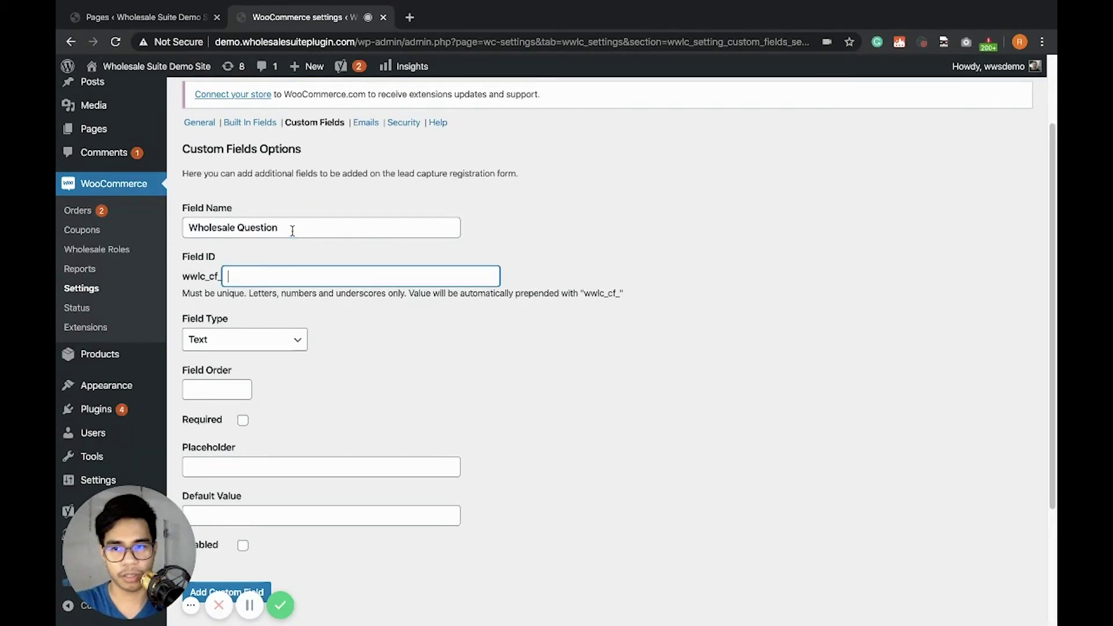
type("wholesal")
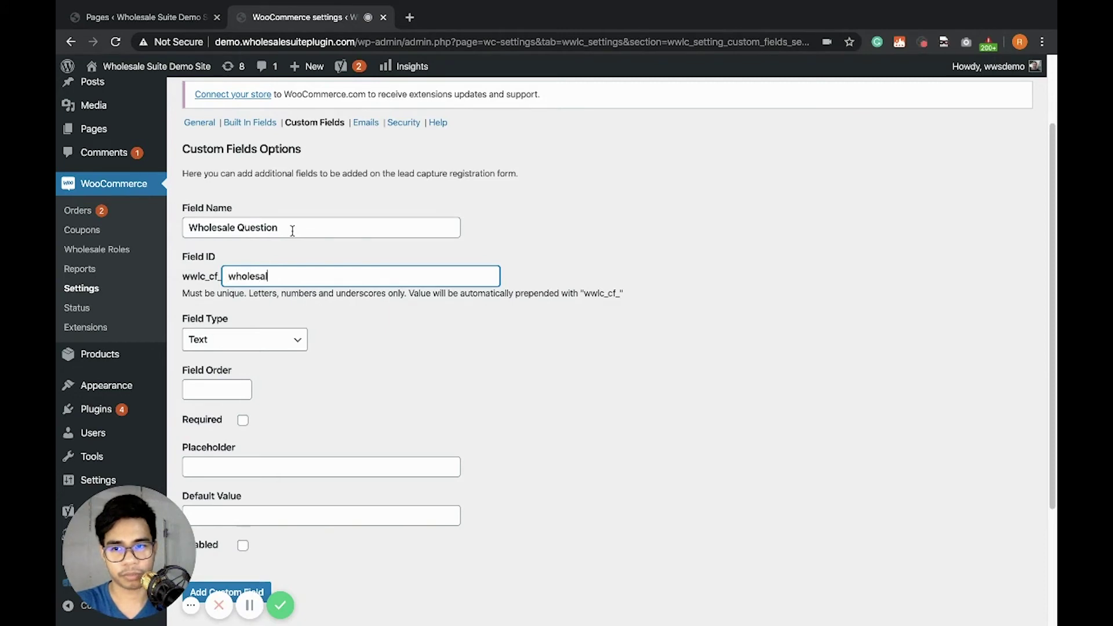
type("equestion")
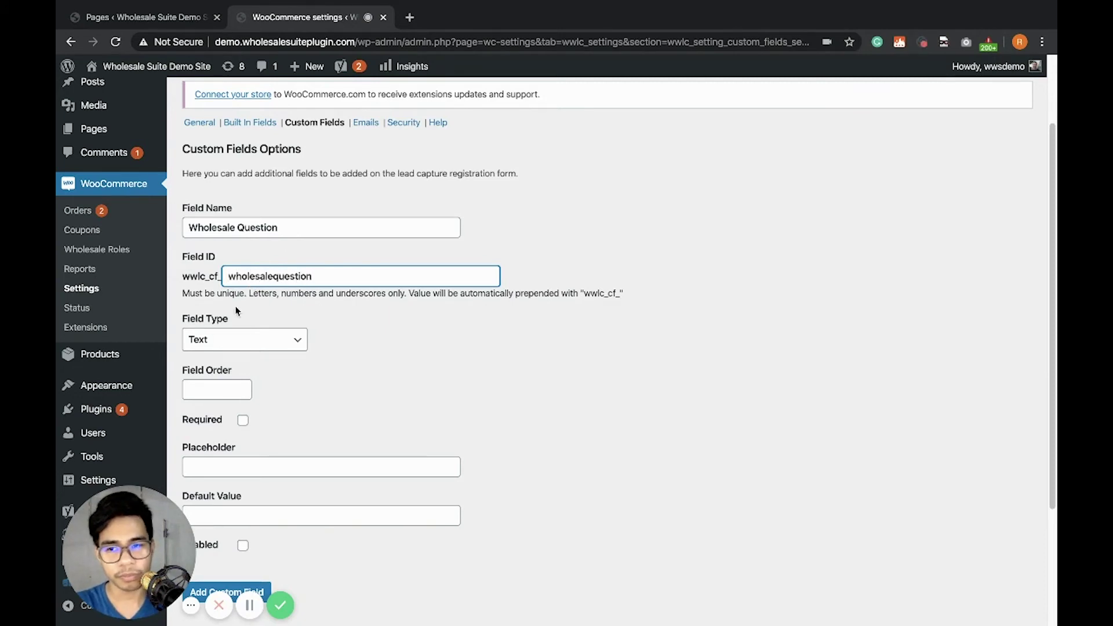
left_click(246, 340)
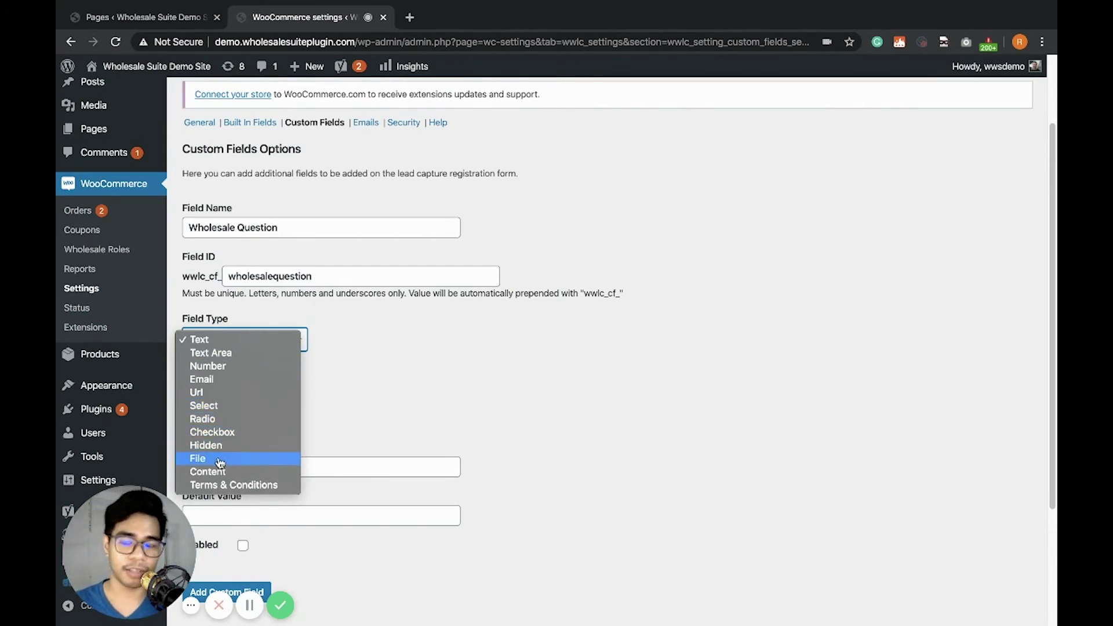
left_click(230, 419)
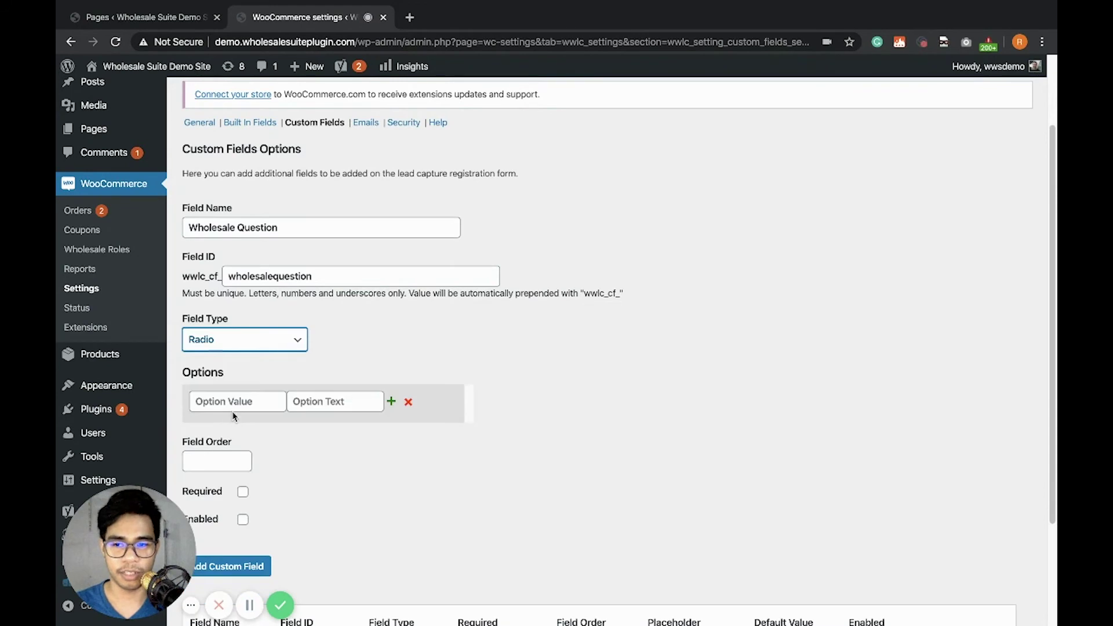
- Add Yes/Yes and No/No option rows to the radio field
left_click(250, 400)
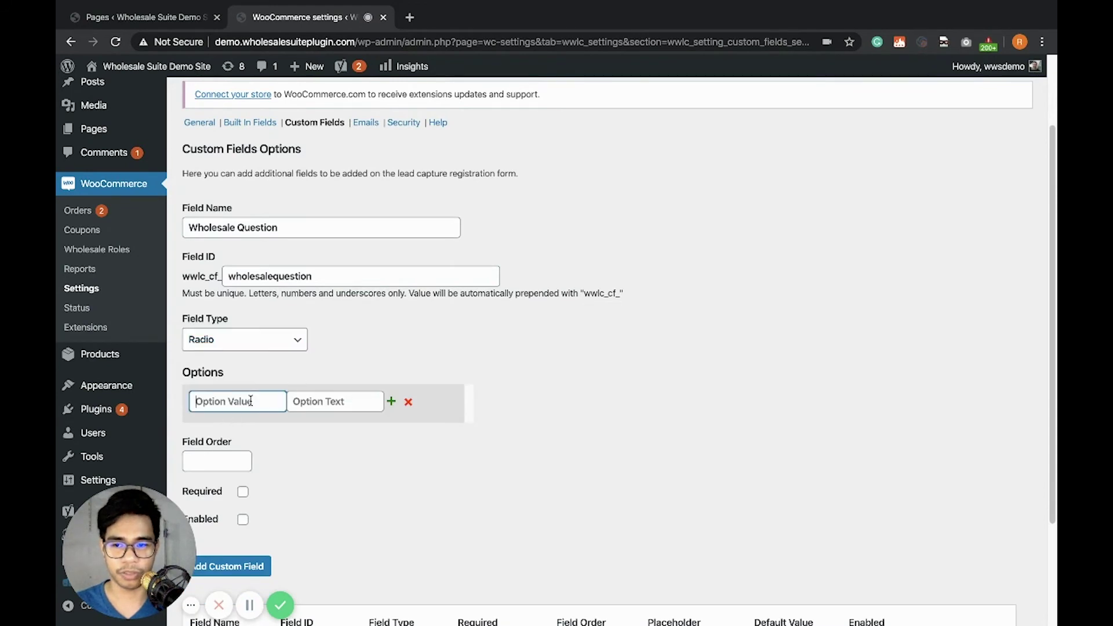
type("Yes")
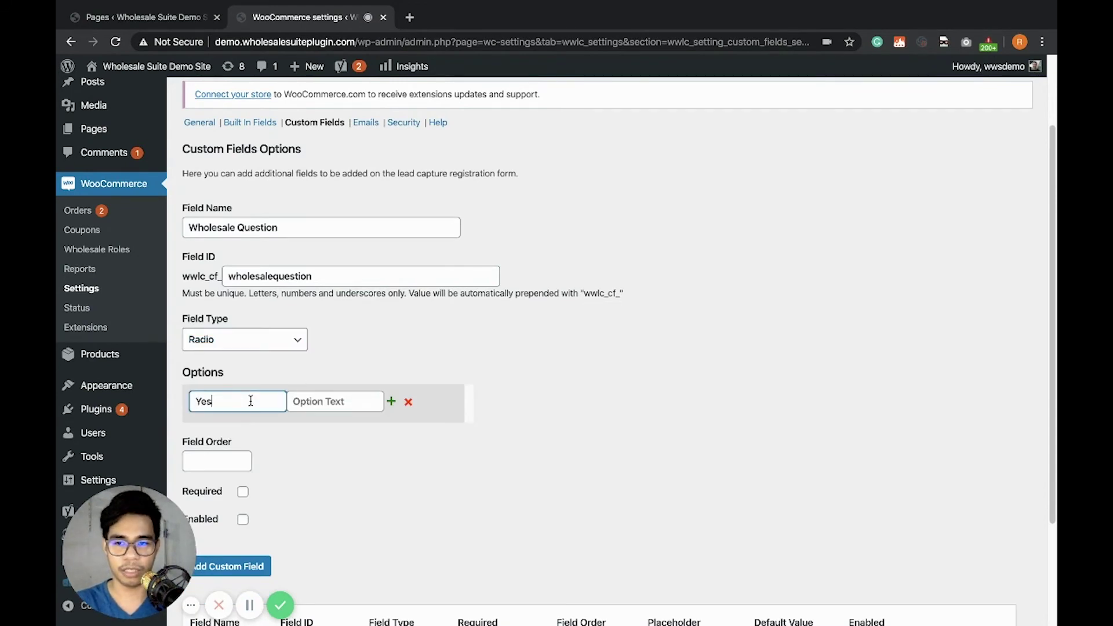
key("Tab")
type("Yes")
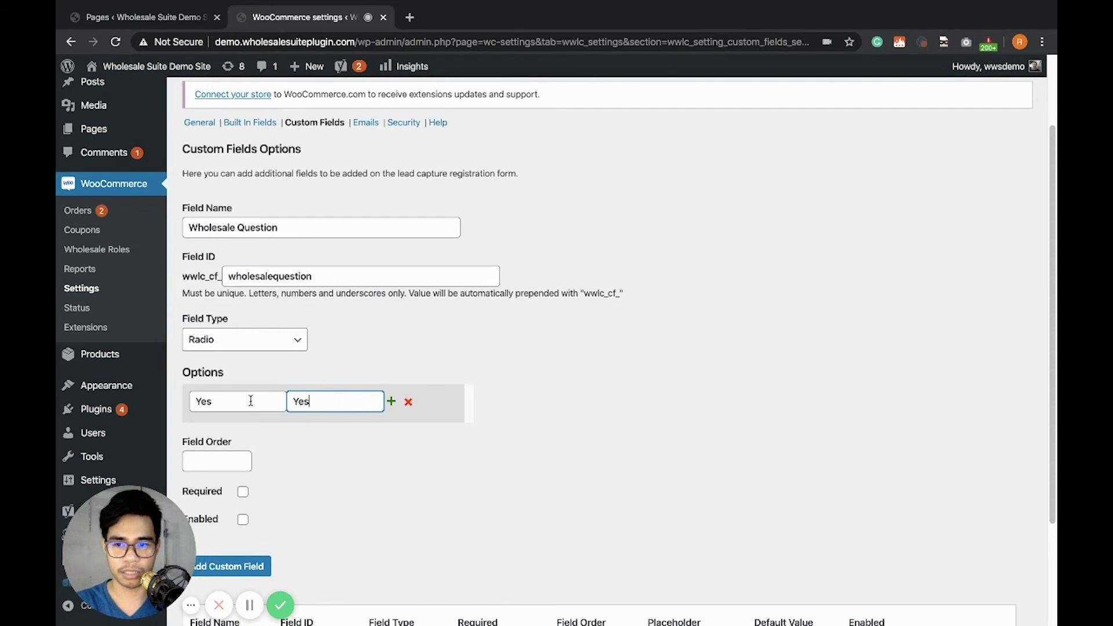
left_click(388, 406)
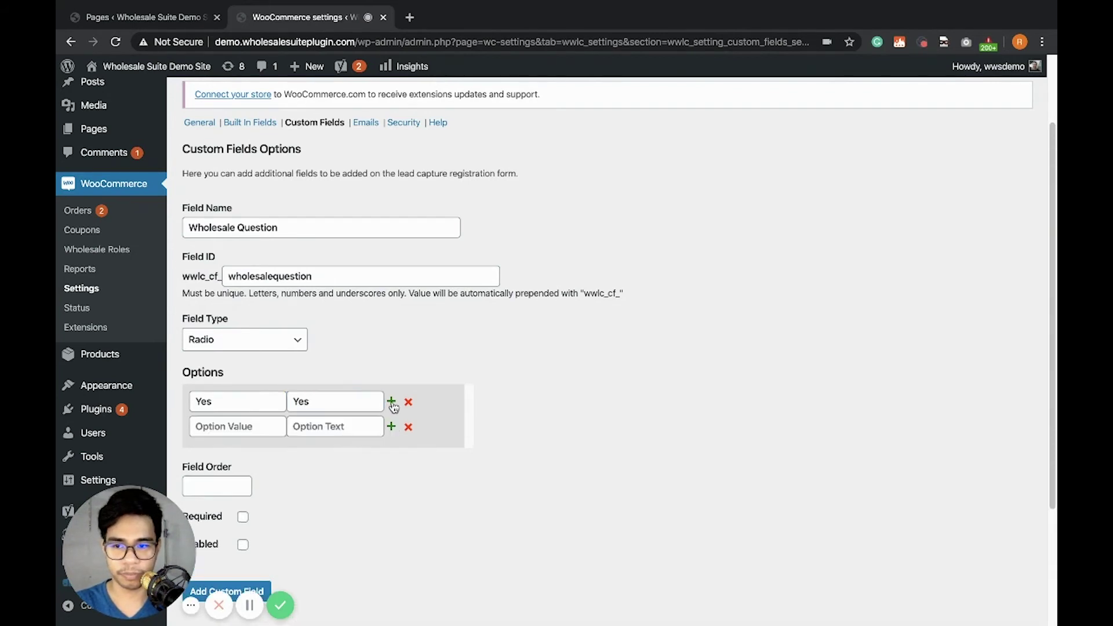
left_click(269, 428)
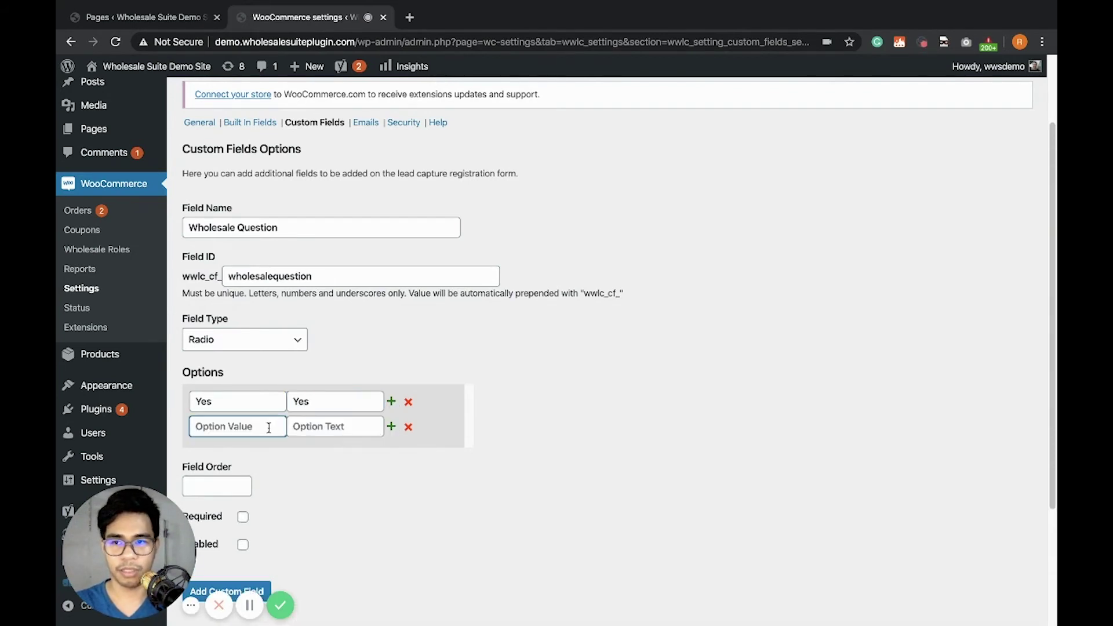
type("N")
key("BackSpace")
type("No")
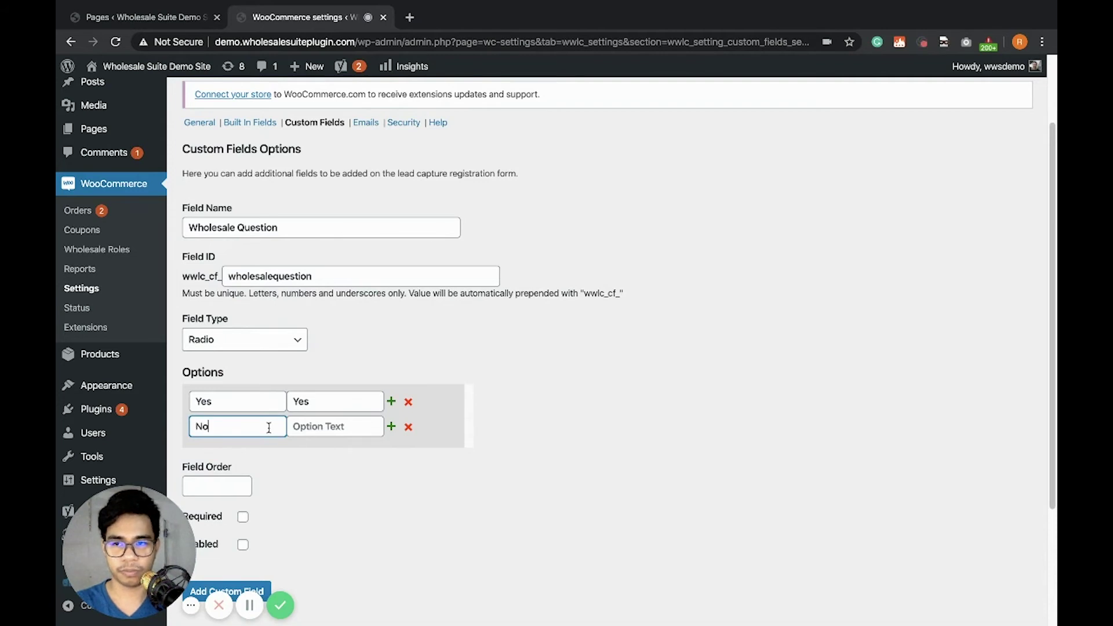
key("Tab")
type("No")
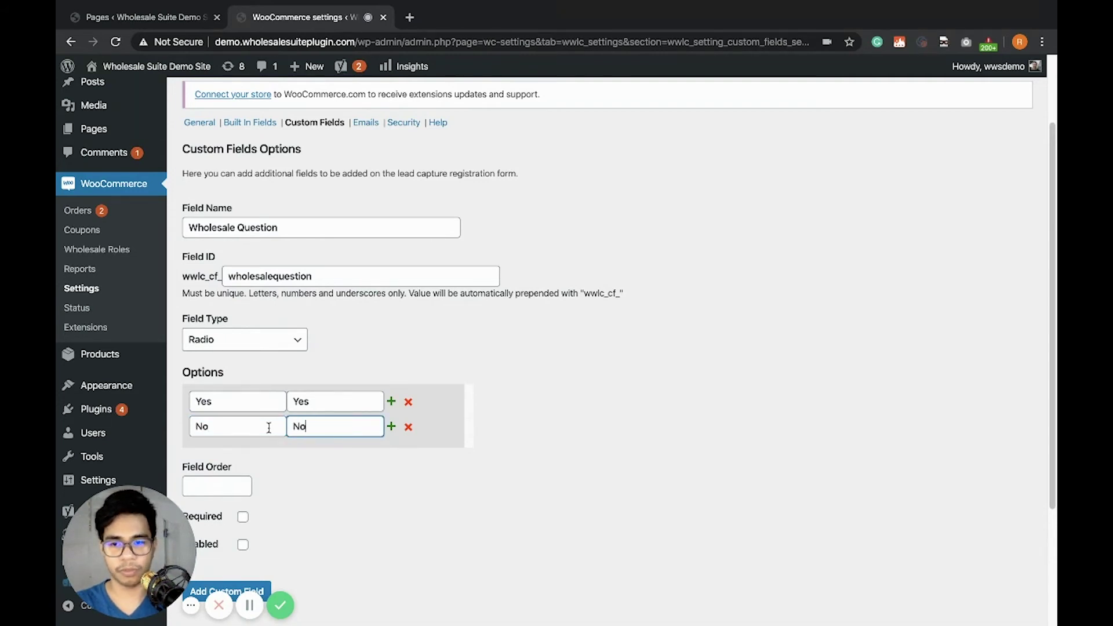
scroll(333, 246, "up", 1)
- Rename the field to 'Do you want to be a wholesale customer?'
left_click(332, 246)
triple_click(332, 246)
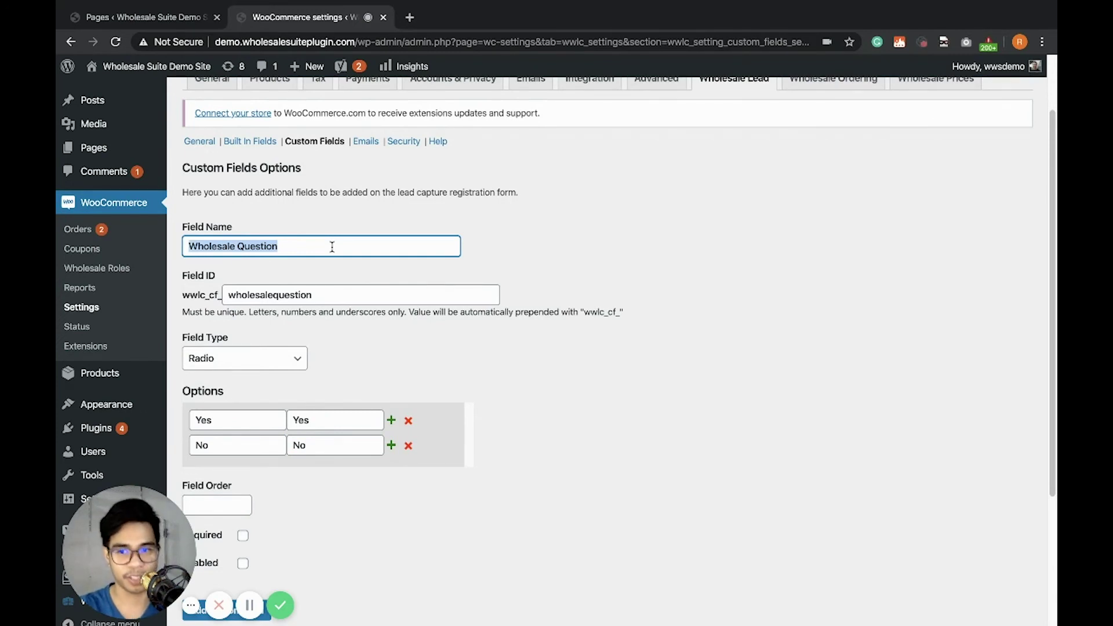
type("Do you ")
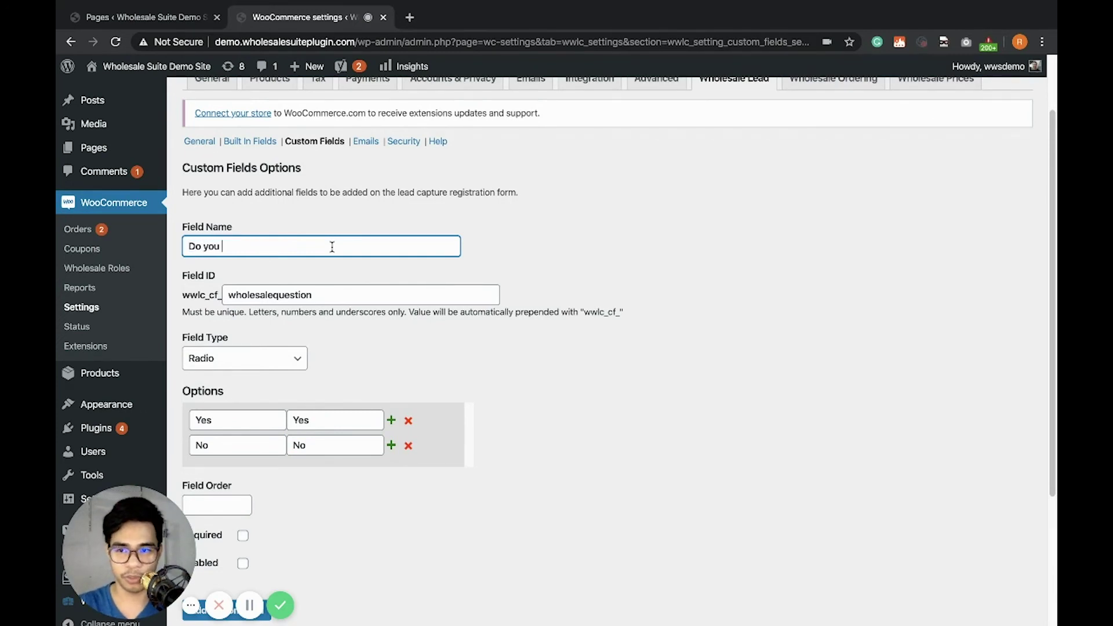
type("want to ")
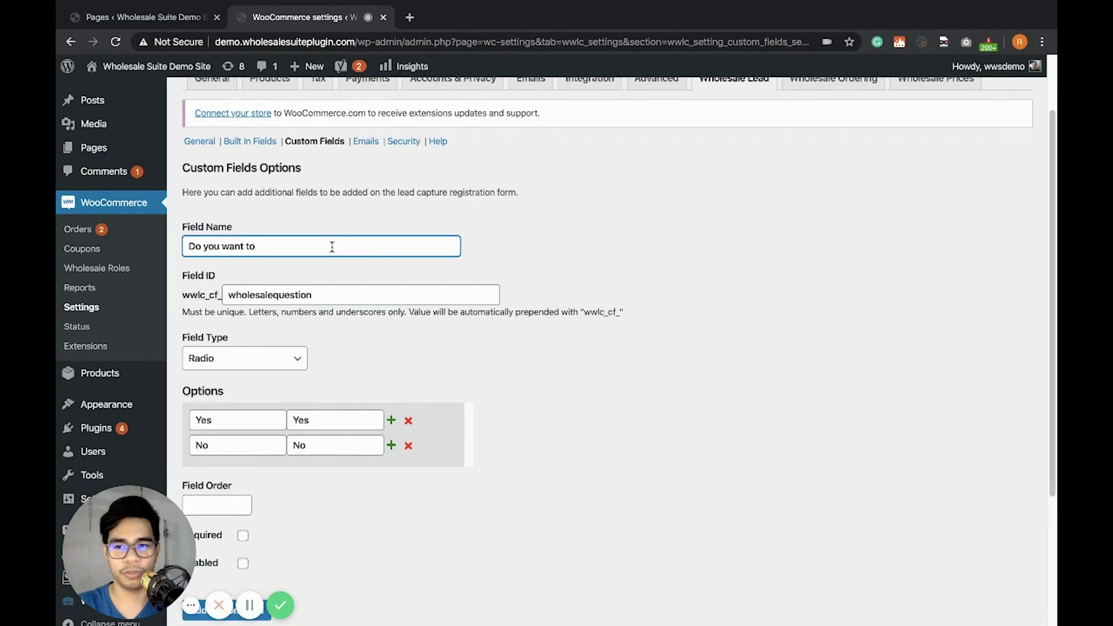
type("be a wholesale custo")
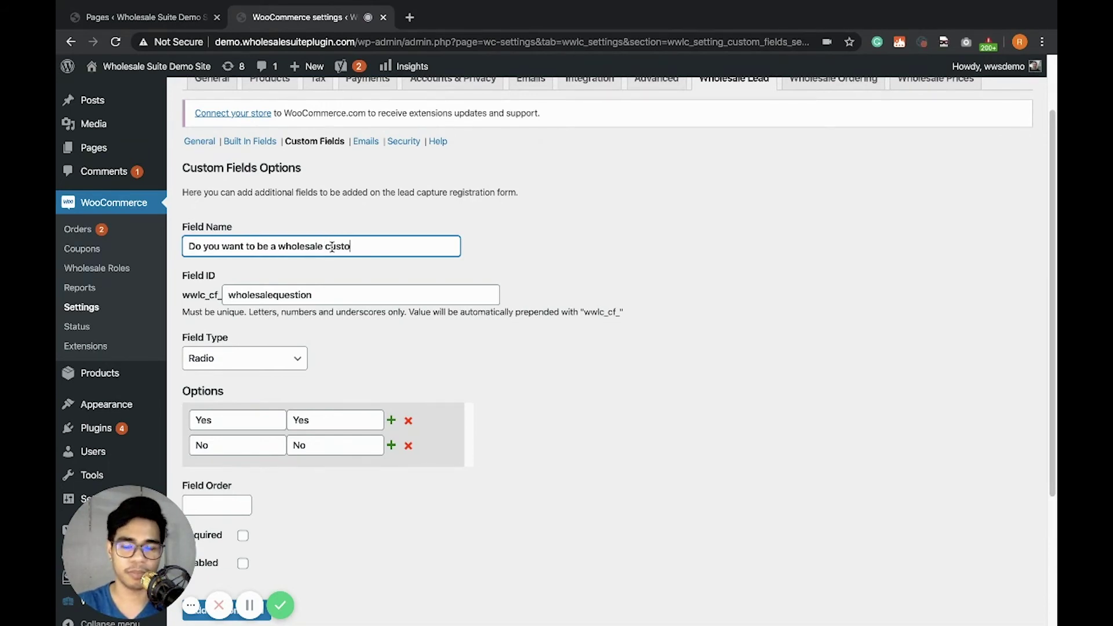
type("mer?")
scroll(336, 249, "down", 3)
- Give it field order 5, mark it required and enabled, and add the custom field
left_click(233, 369)
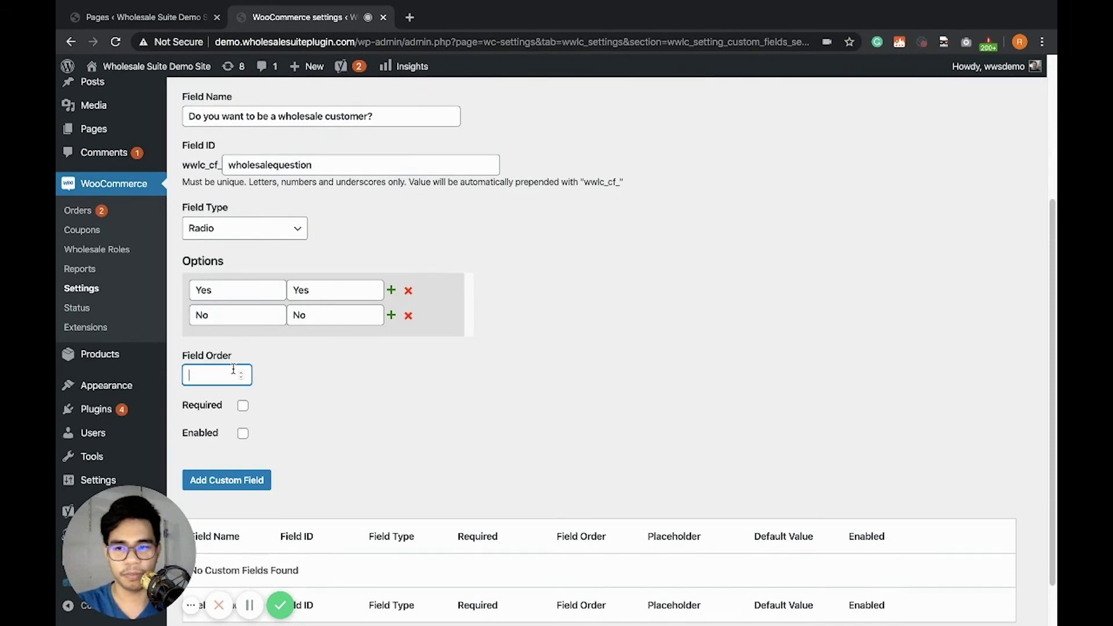
type("5")
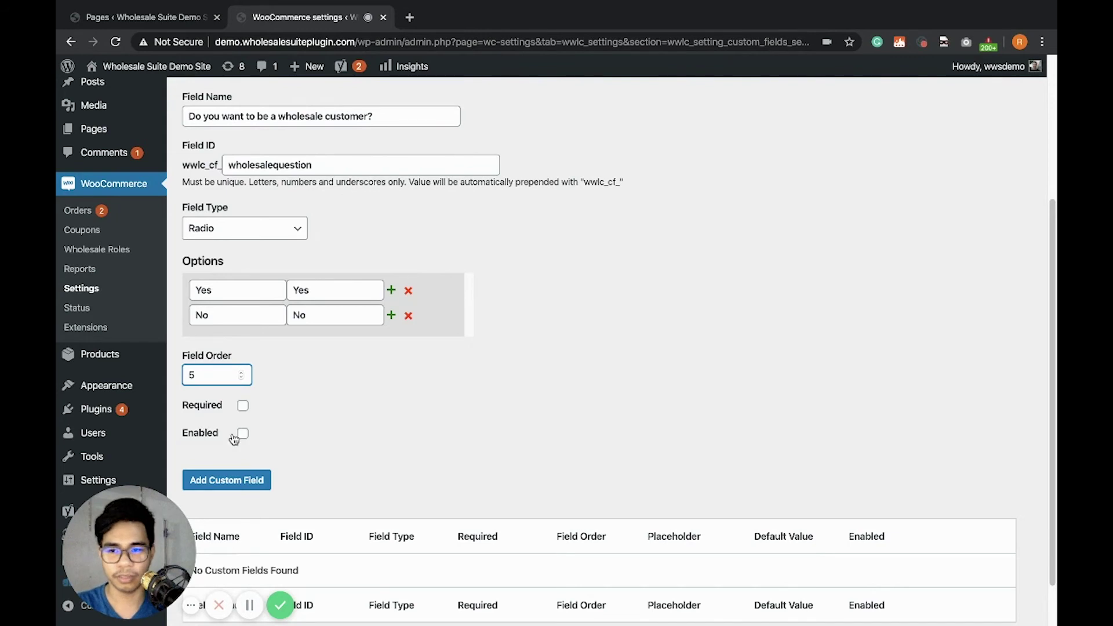
left_click(242, 405)
left_click(243, 433)
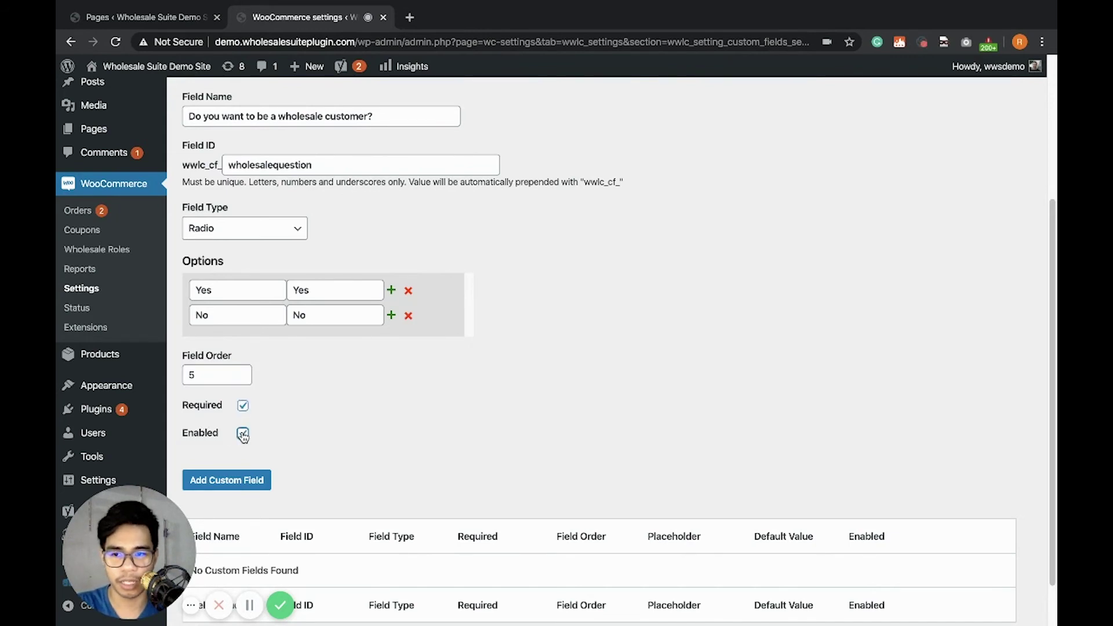
scroll(293, 442, "down", 2)
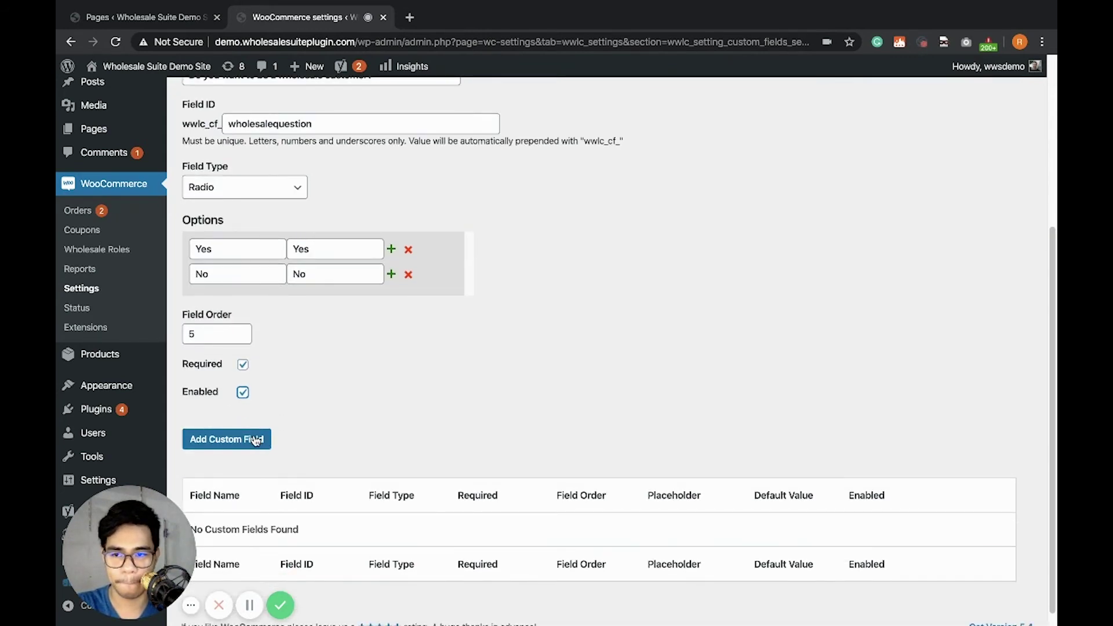
left_click(255, 440)
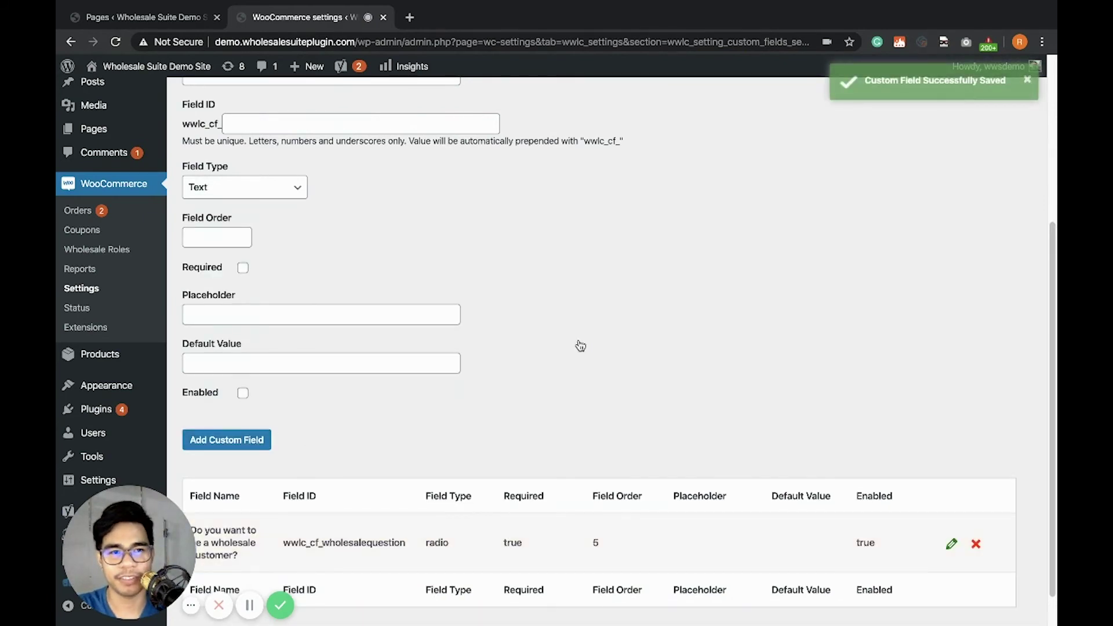
- Reload the storefront registration form to check the new required wholesale-customer Yes/No question
key("alt+Tab")
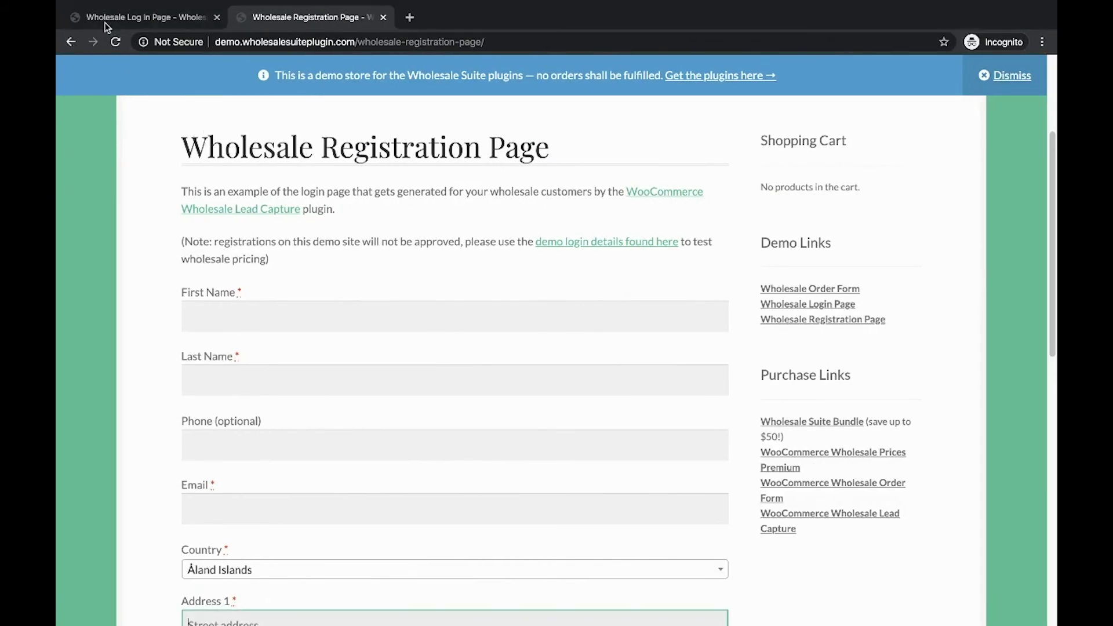
left_click(116, 42)
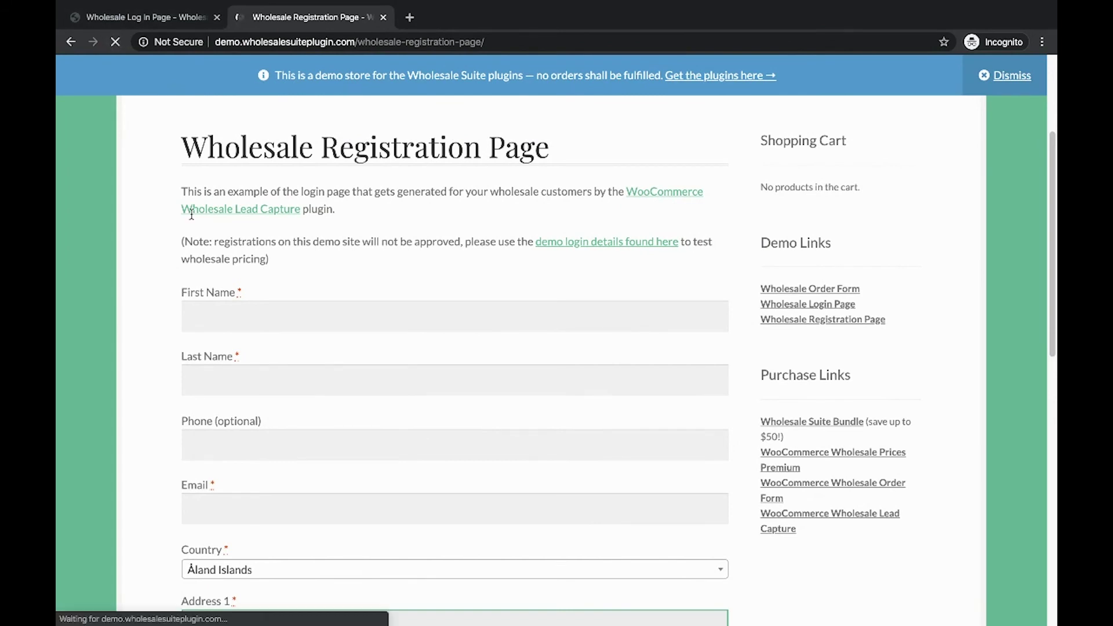
scroll(197, 361, "down", 8)
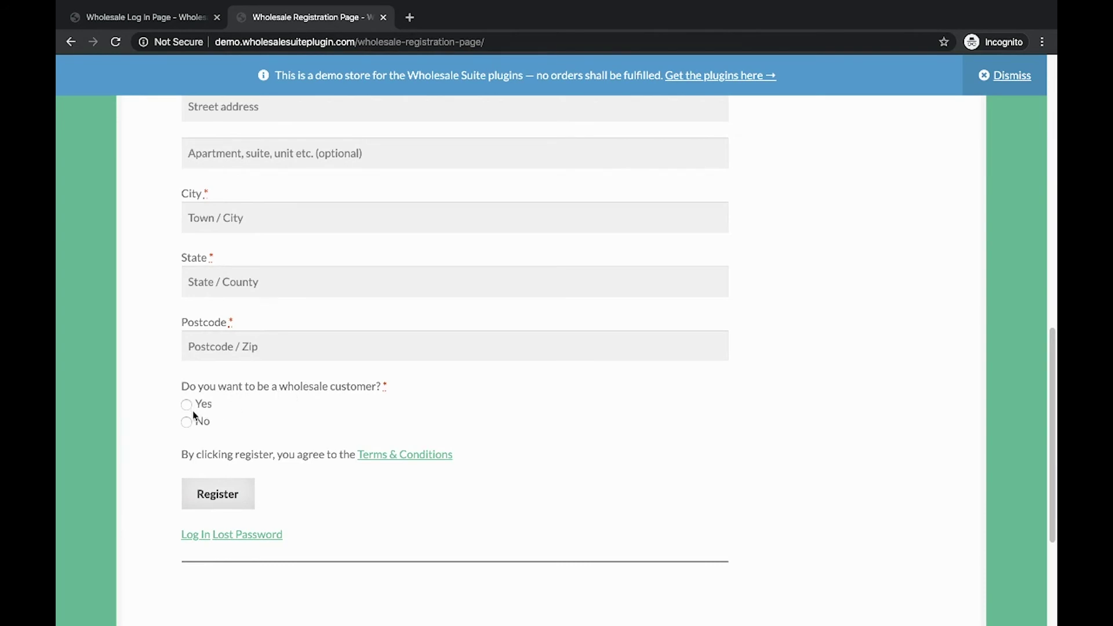
key("ctrl+Left")
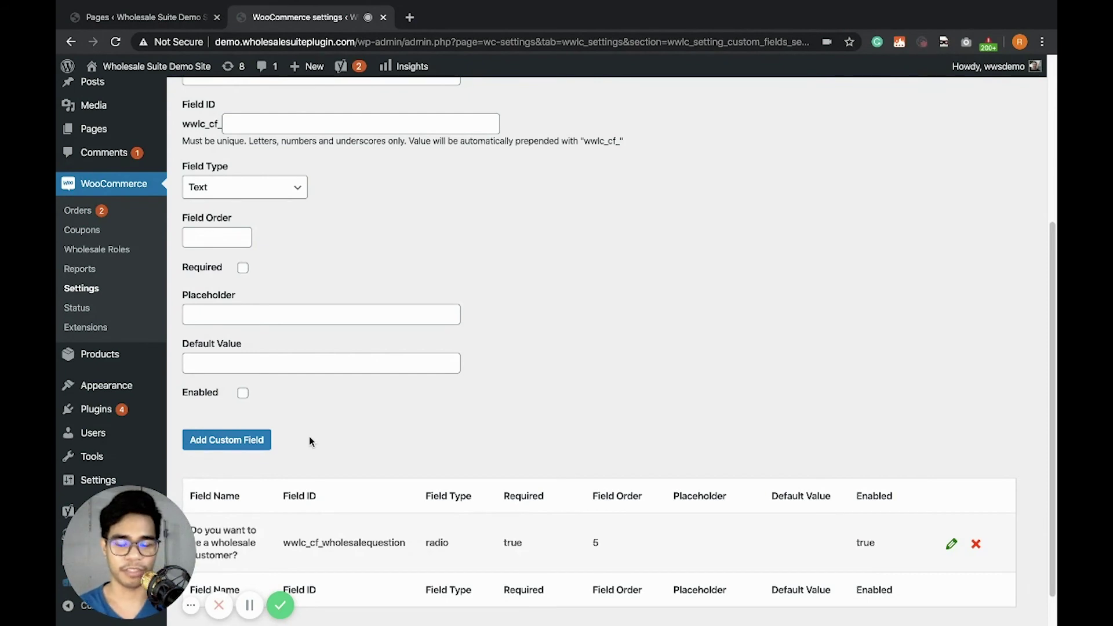
scroll(309, 436, "up", 1)
scroll(309, 436, "down", 1)
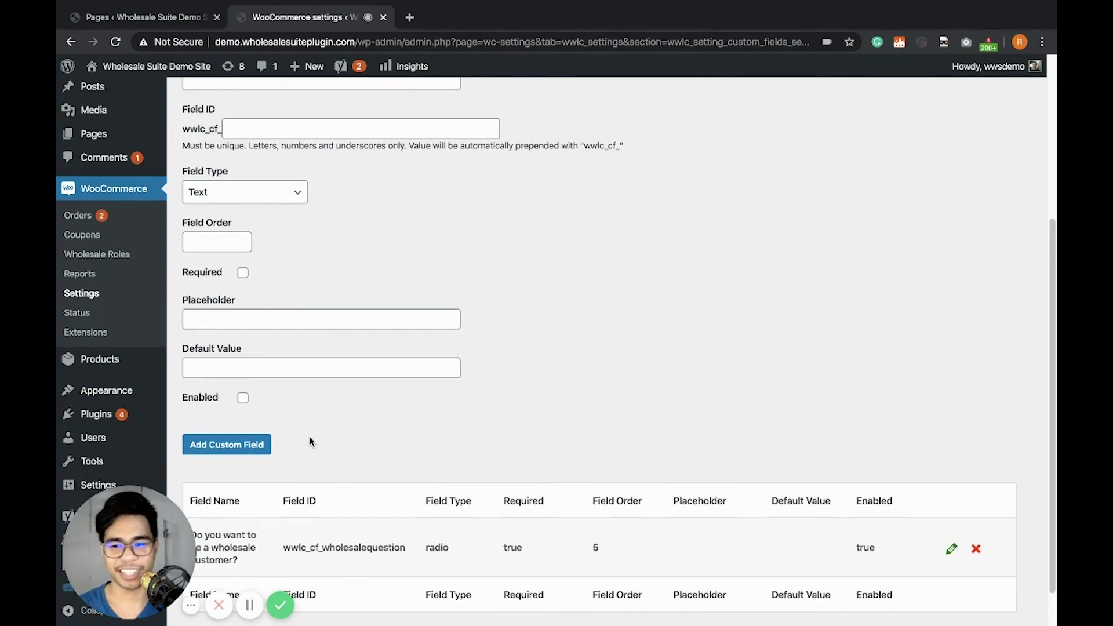
scroll(309, 441, "up", 5)
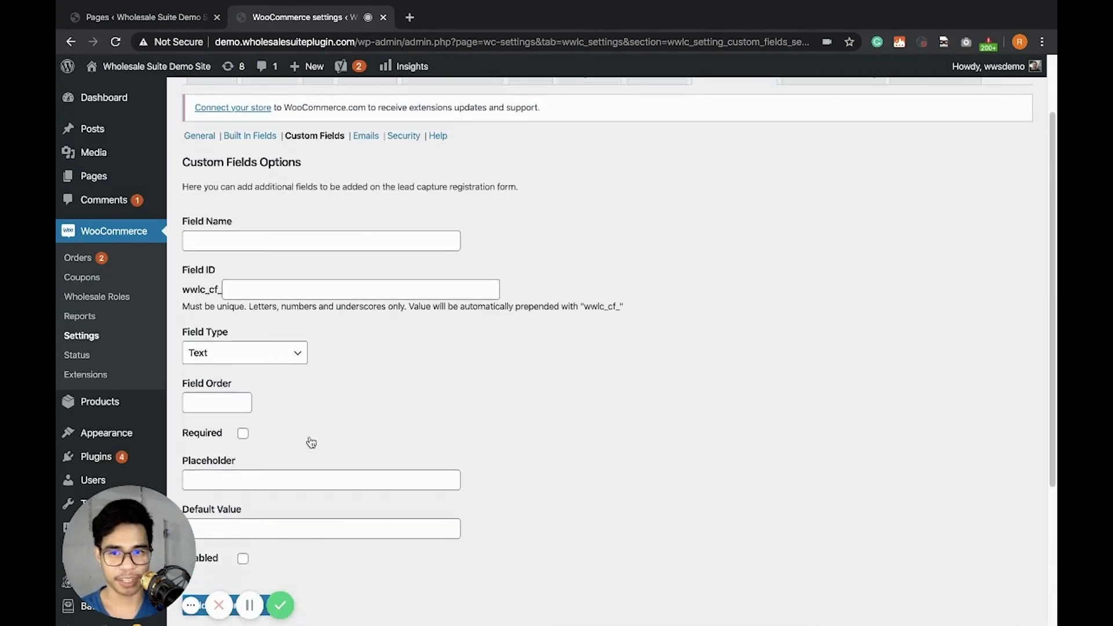
left_click(366, 139)
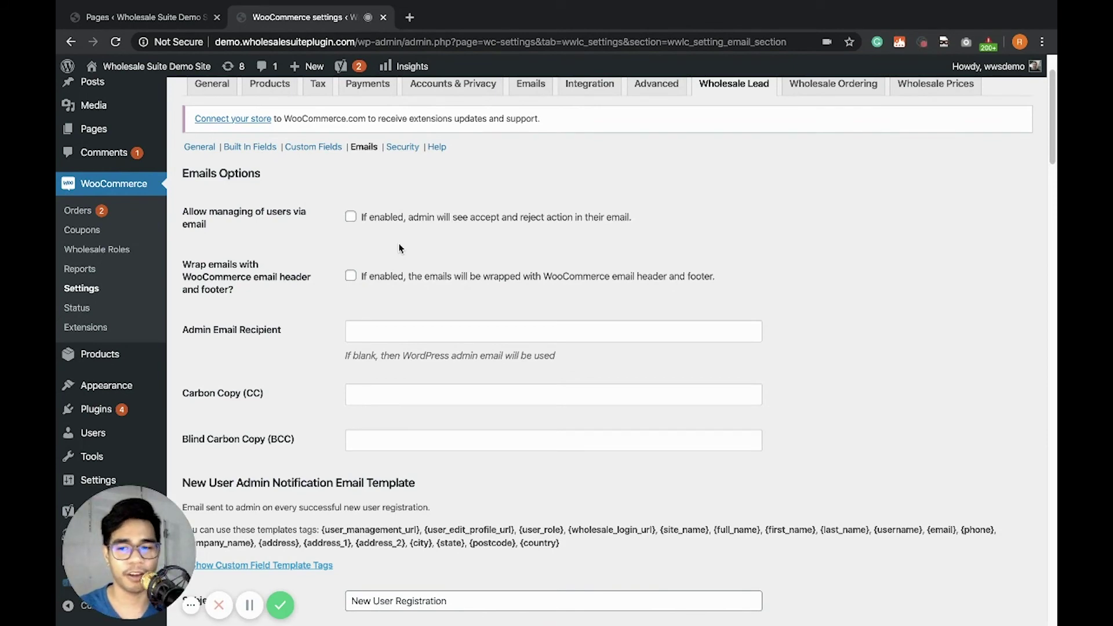
- Scroll through the Wholesale Lead emails, reviewing the Registration Successful and Registration Approved templates
scroll(399, 248, "down", 2)
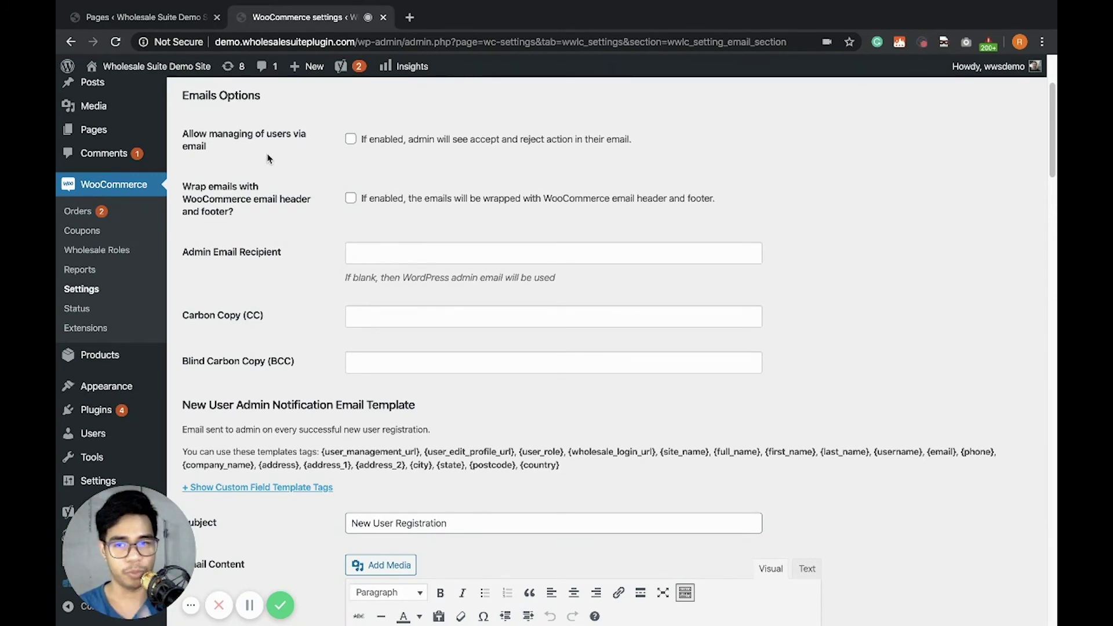
scroll(268, 158, "down", 1)
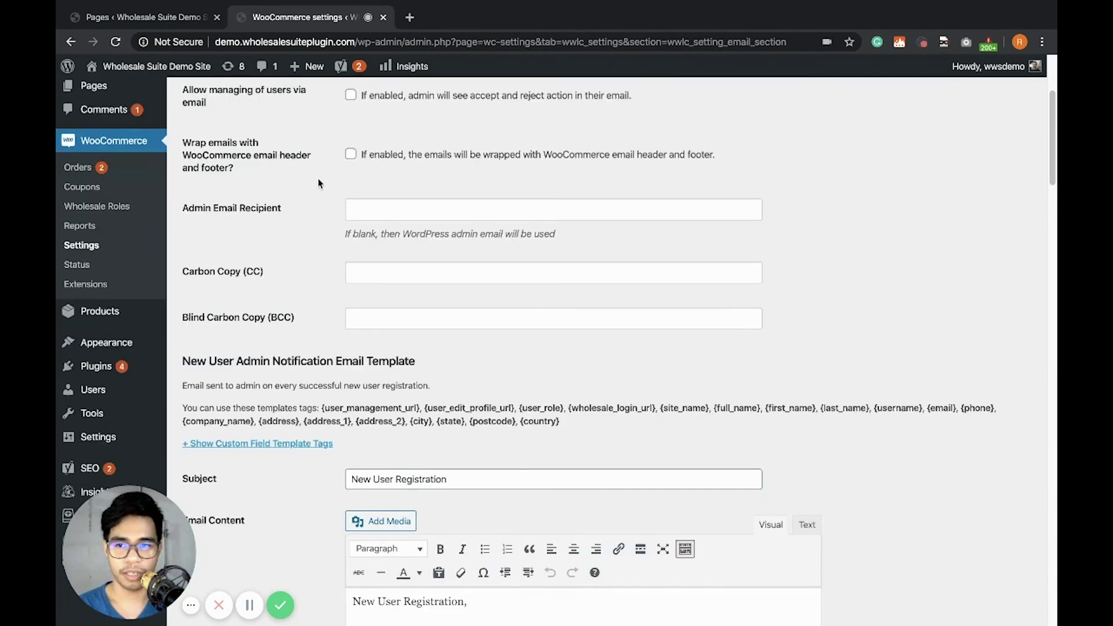
scroll(370, 213, "down", 2)
scroll(369, 213, "down", 2)
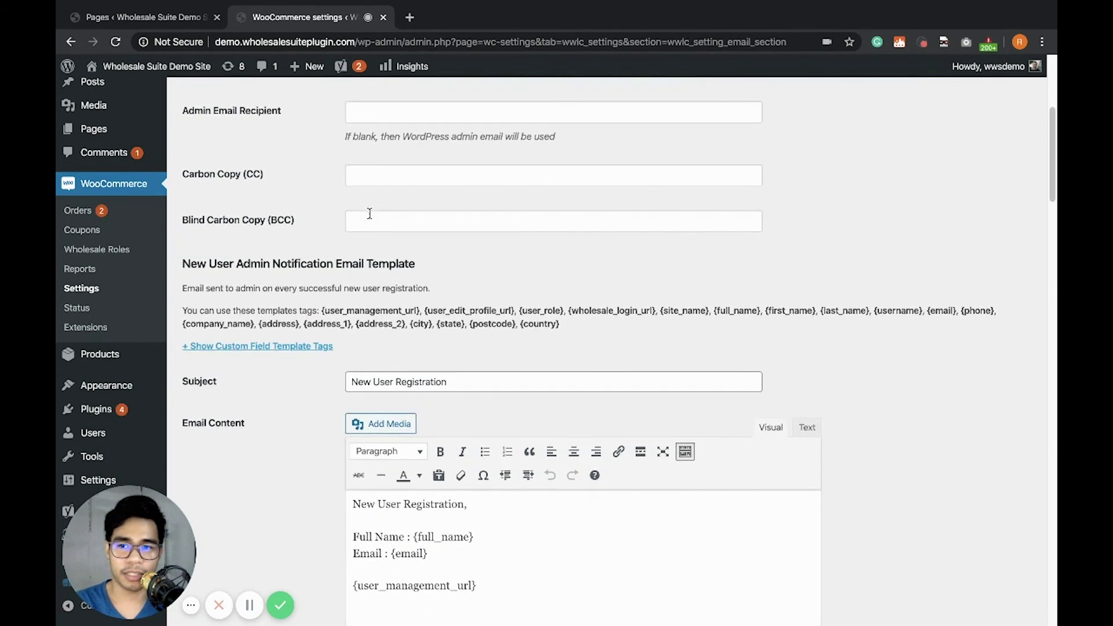
scroll(370, 215, "down", 1)
scroll(370, 216, "down", 2)
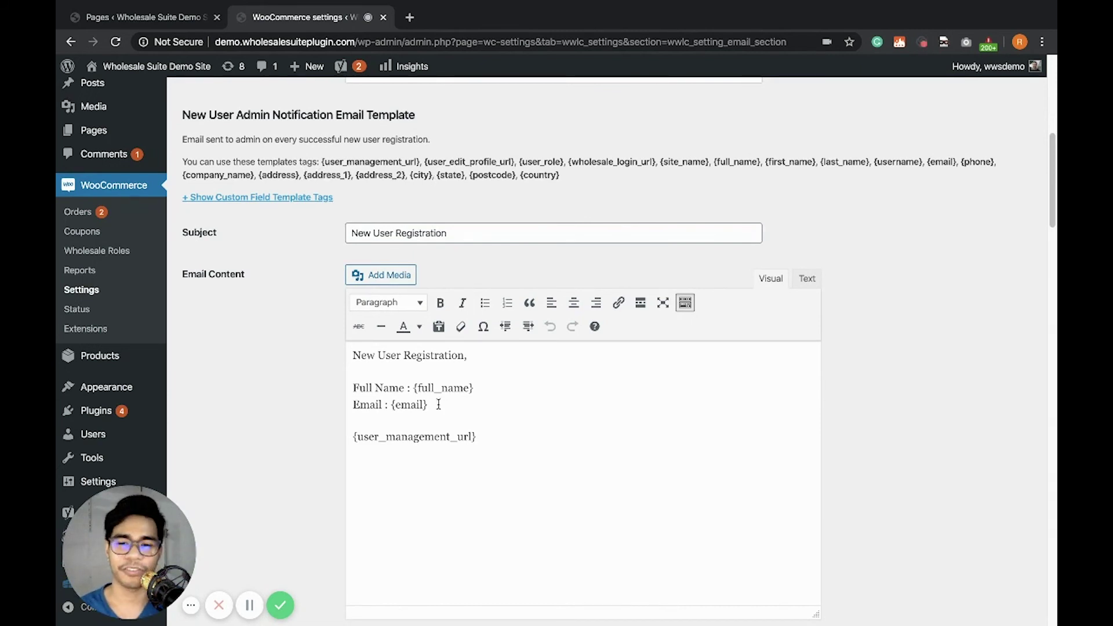
scroll(440, 400, "down", 5)
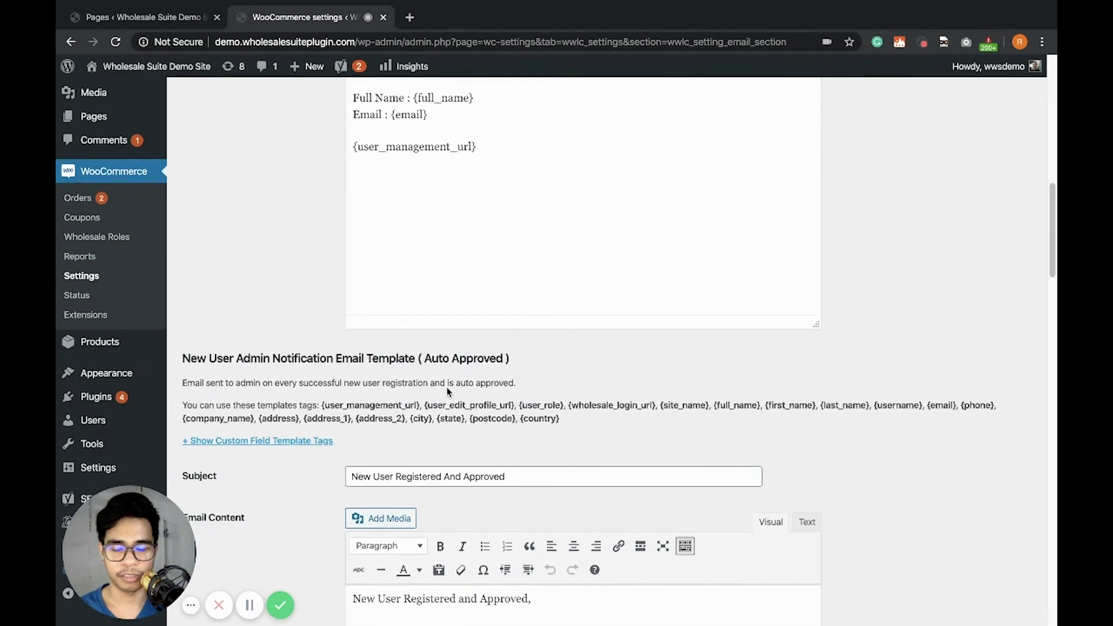
scroll(446, 388, "down", 4)
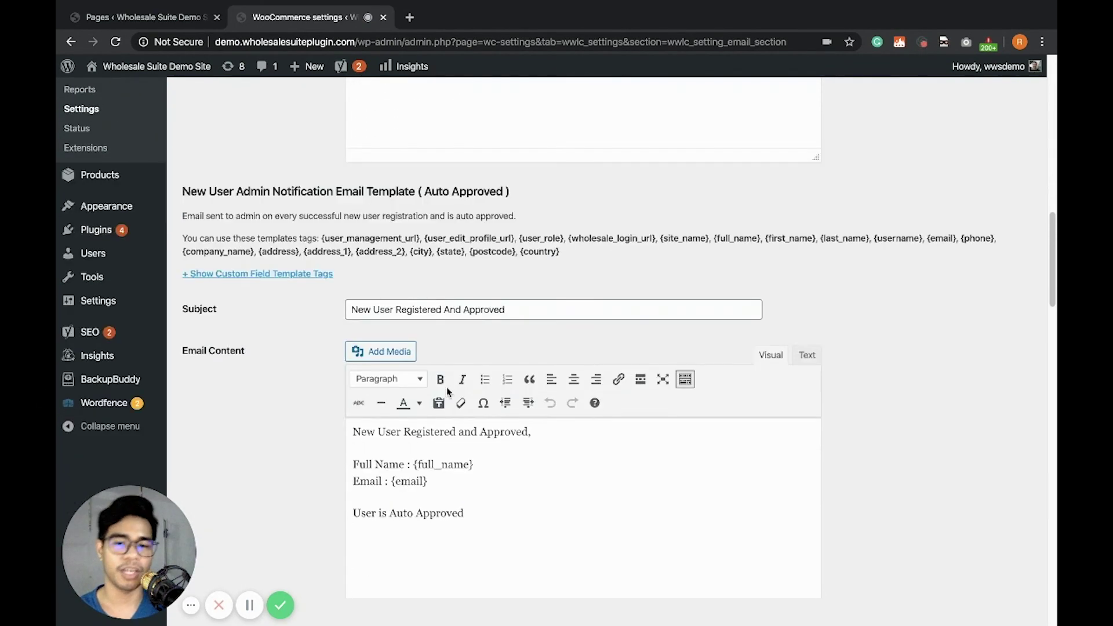
scroll(447, 392, "down", 1)
scroll(447, 388, "down", 4)
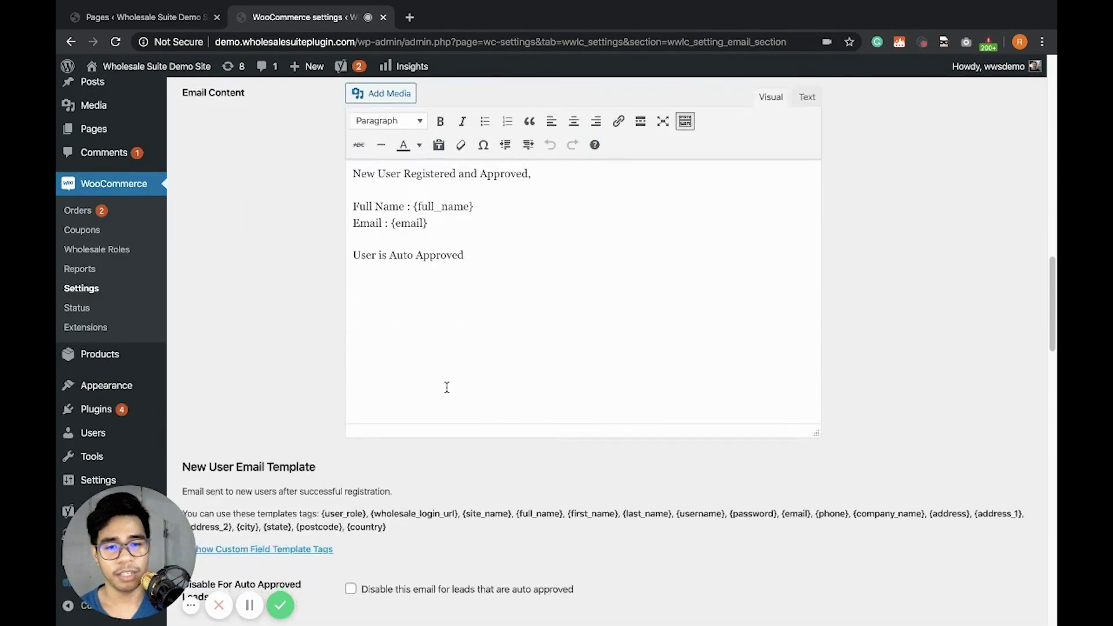
scroll(446, 387, "down", 3)
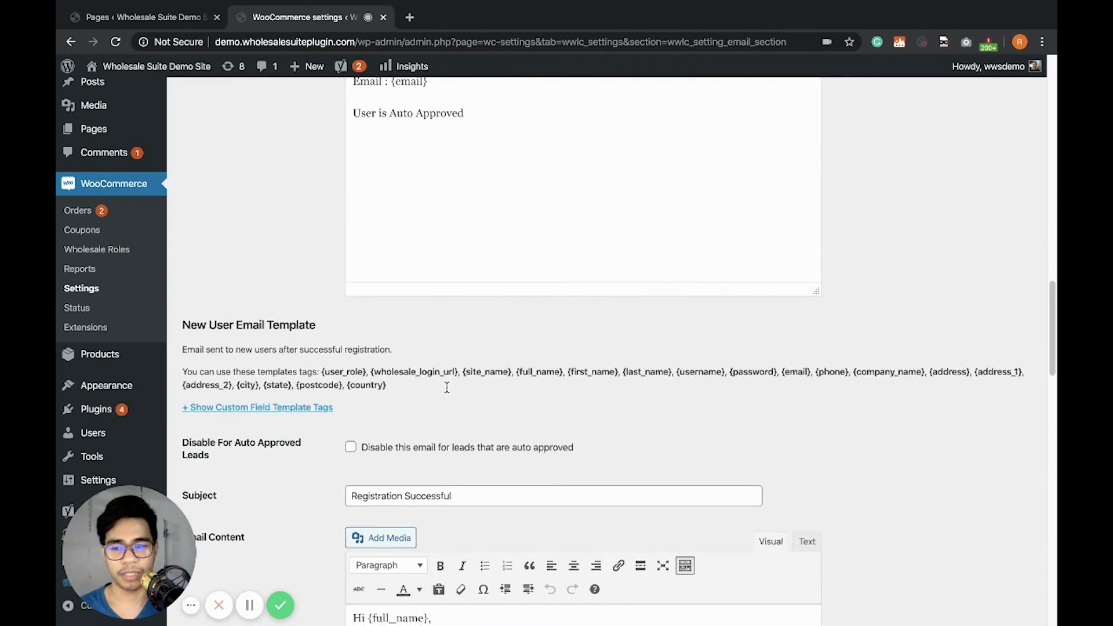
scroll(446, 387, "down", 7)
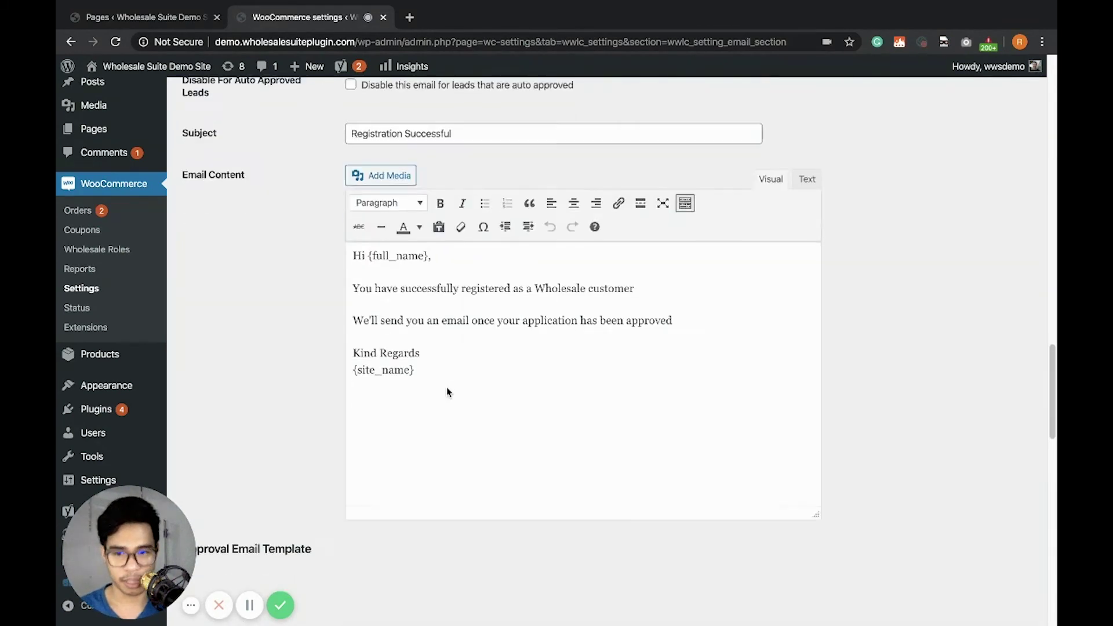
scroll(446, 387, "down", 2)
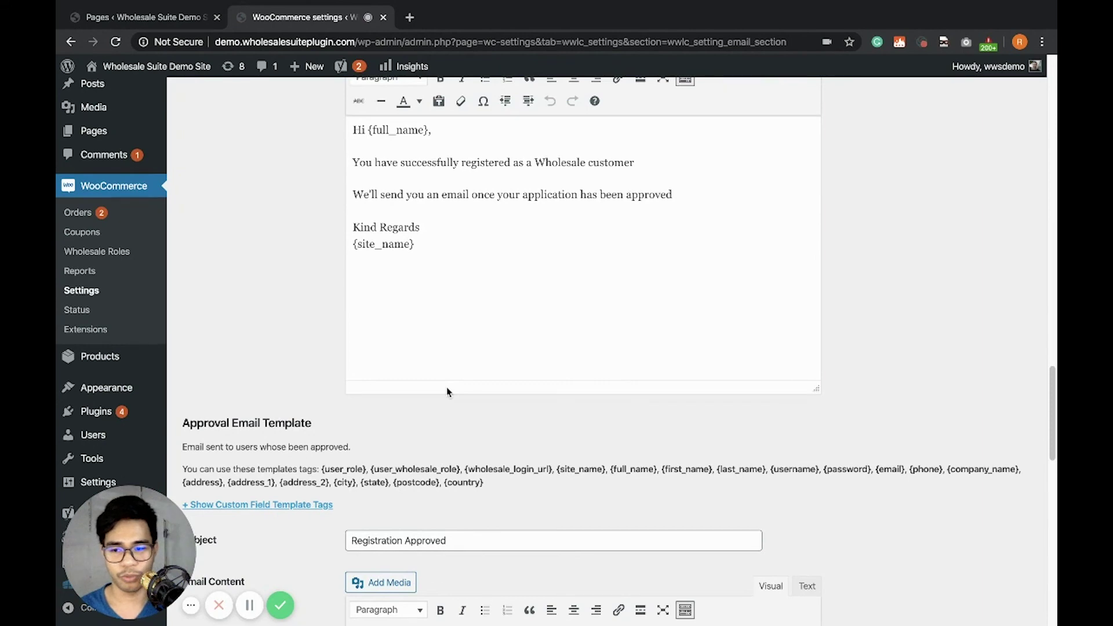
scroll(447, 387, "down", 2)
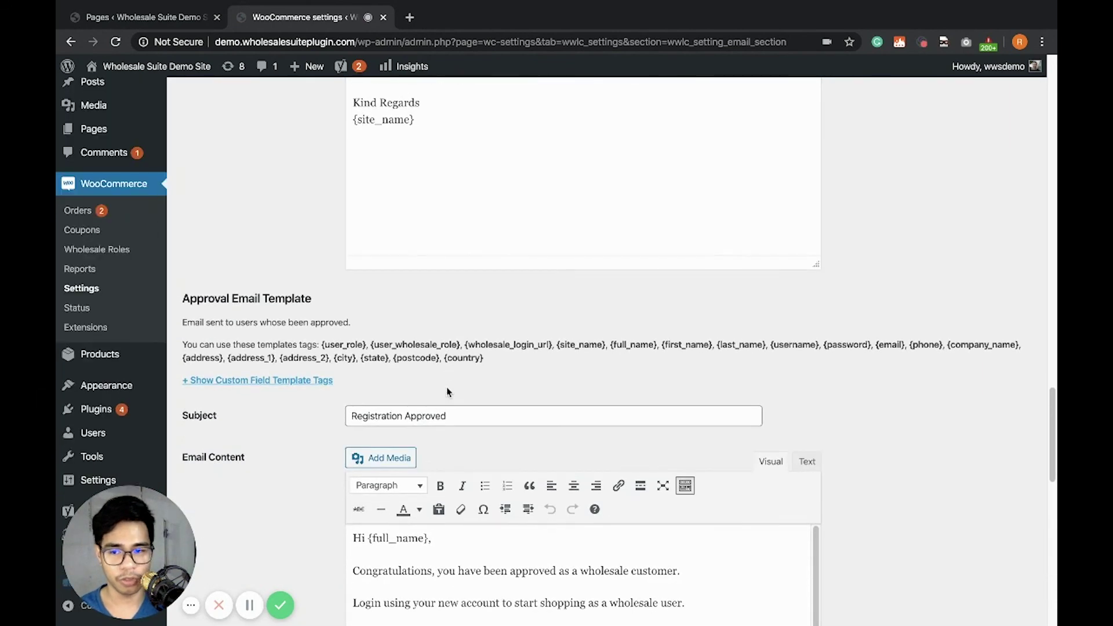
scroll(446, 387, "down", 2)
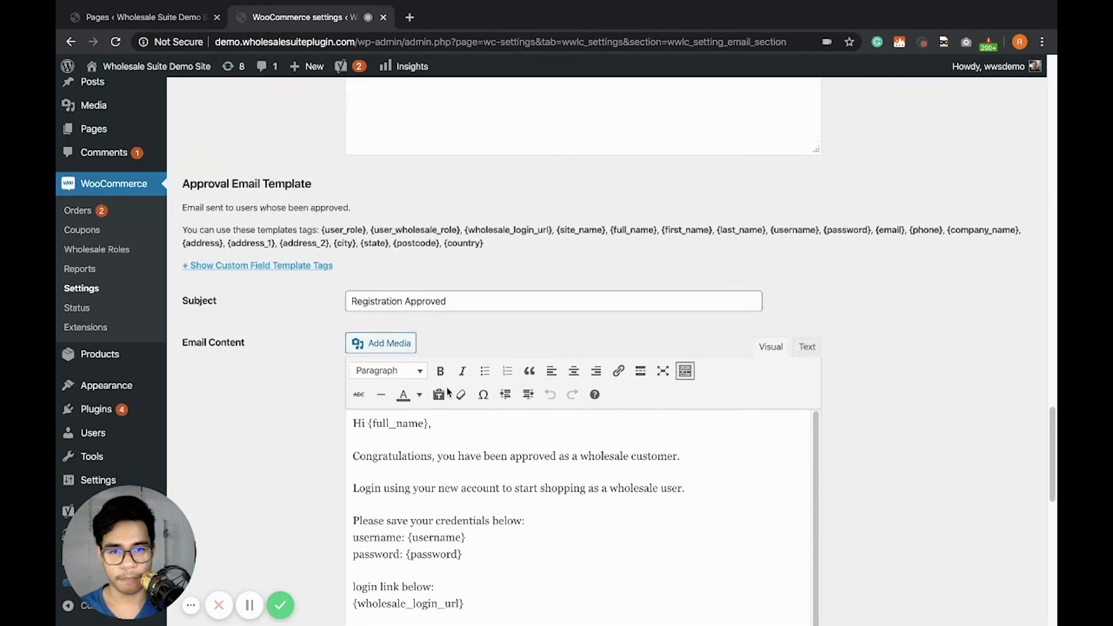
scroll(448, 392, "up", 15)
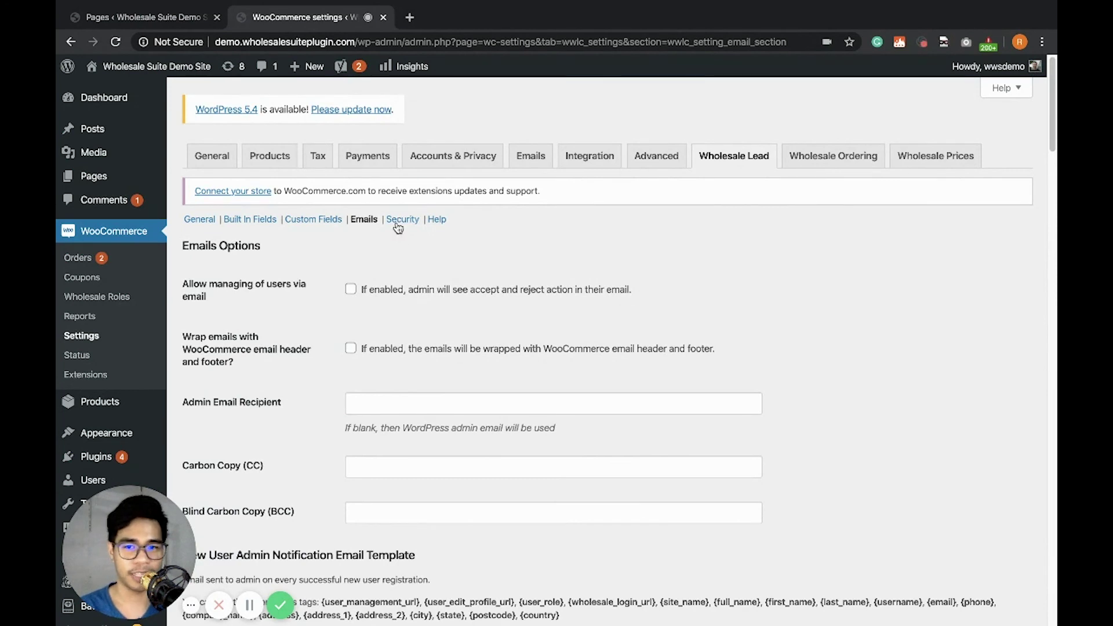
- Show the Wholesale Lead Security section with its Recaptcha site and secret key options
left_click(398, 226)
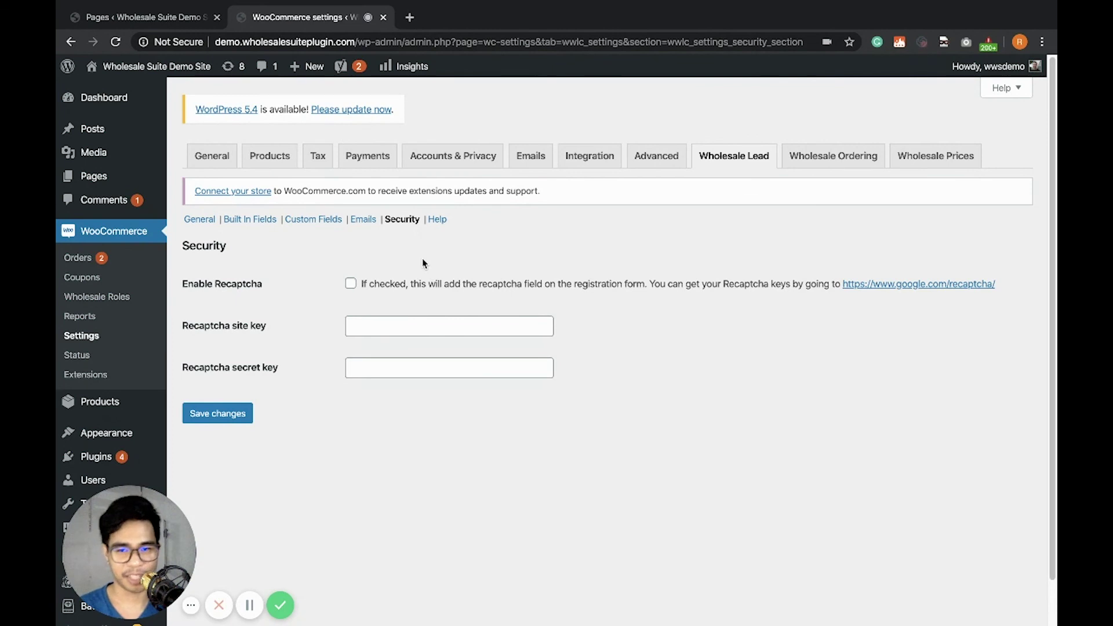
- Show the Wholesale Lead Help Options with Knowledge Base, Create Lead Pages and uninstall clean-up
left_click(437, 219)
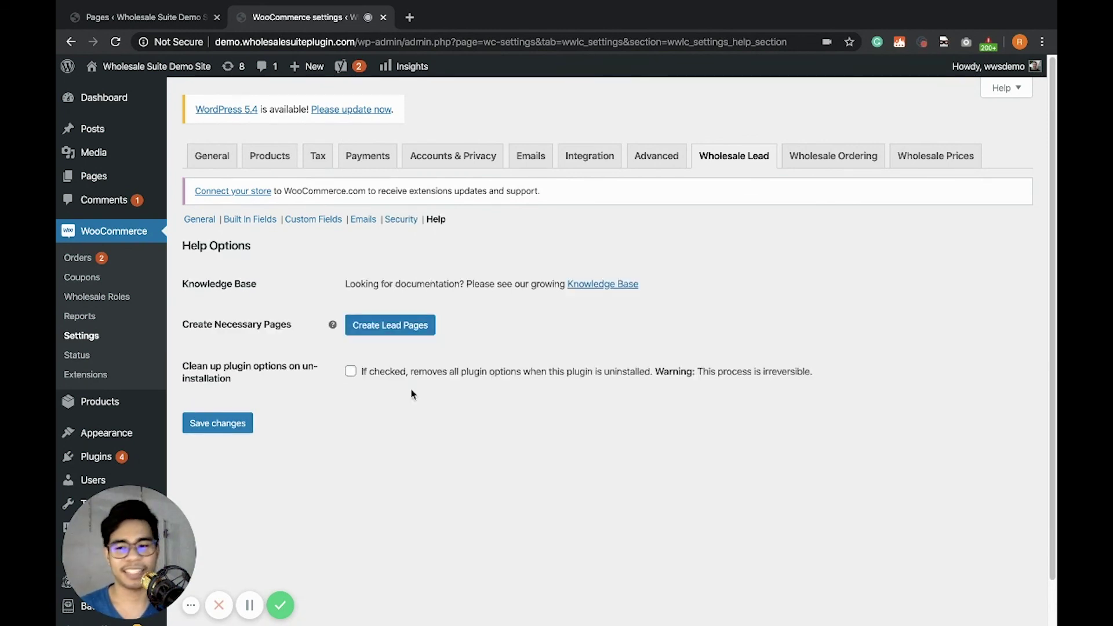